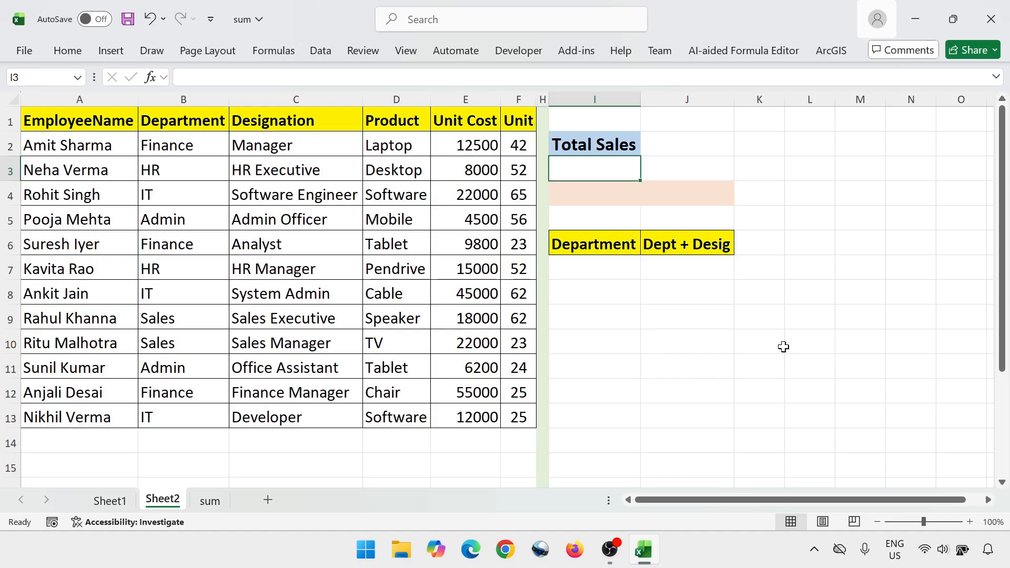
pyautogui.click(620, 145)
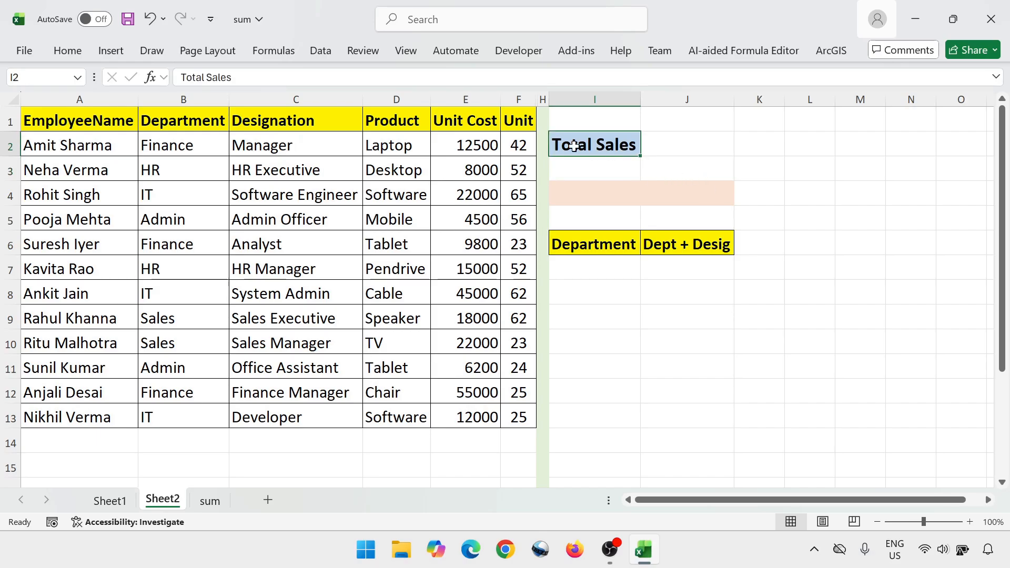
pyautogui.click(462, 124)
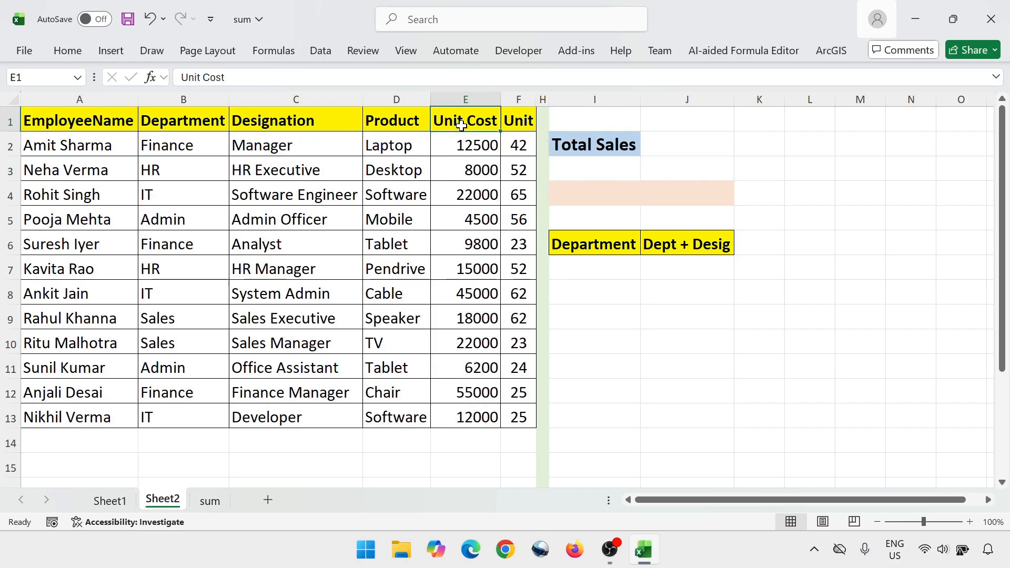
pyautogui.click(516, 121)
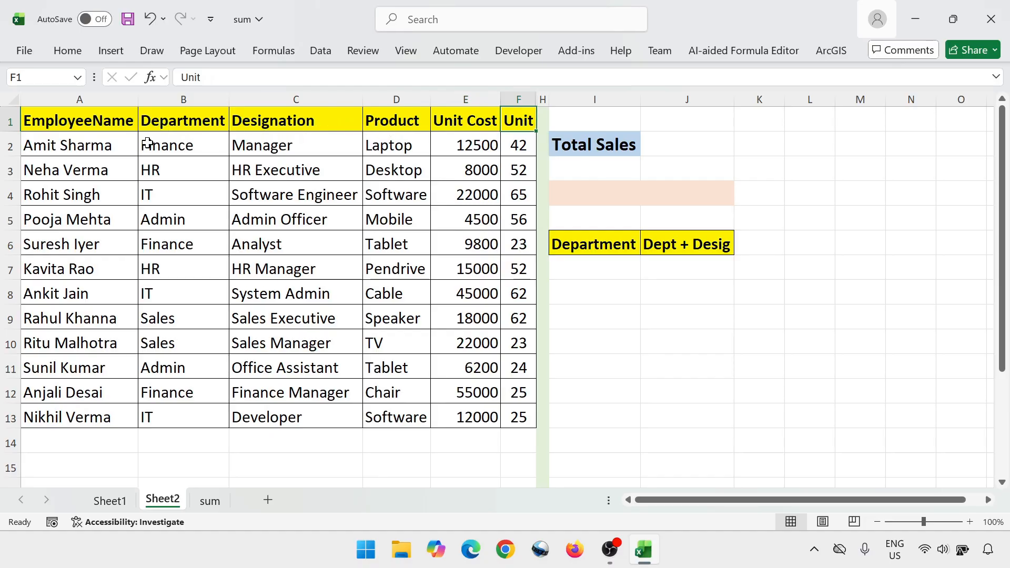
pyautogui.click(482, 126)
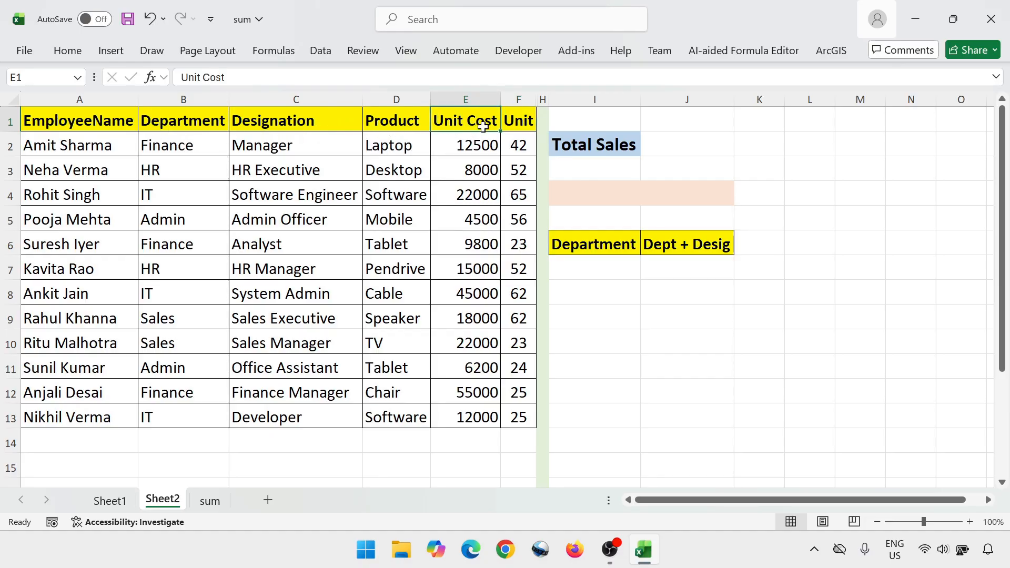
pyautogui.click(510, 126)
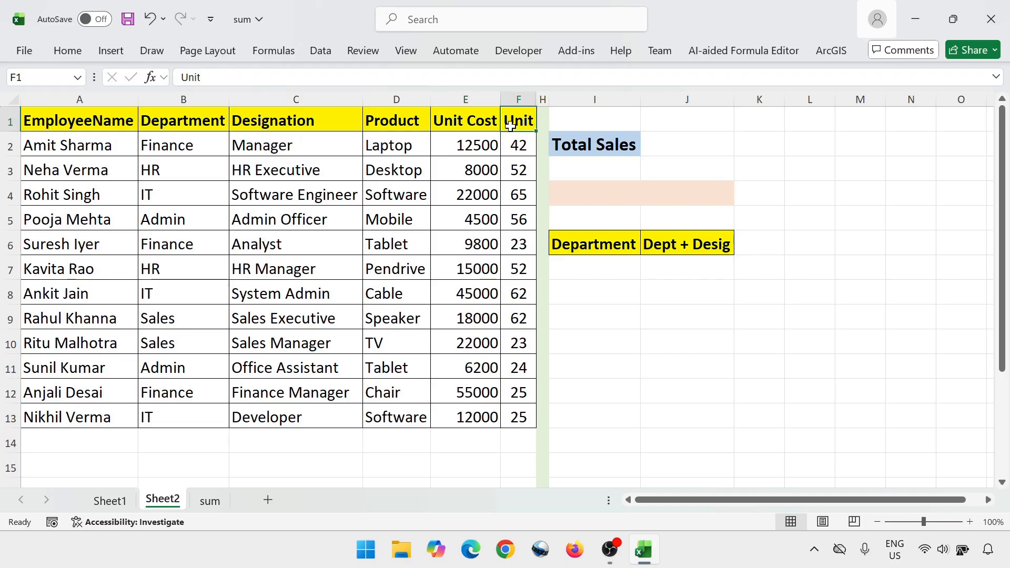
# Start a SUMPRODUCT formula in I3 under Total Sales, using the Unit range F2:F13 as the first array
pyautogui.click(588, 164)
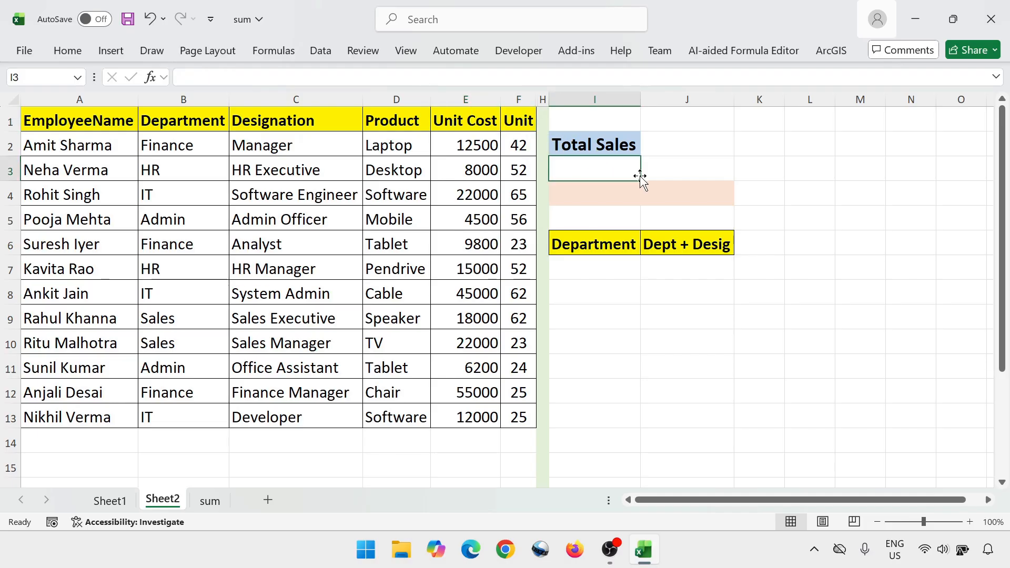
pyautogui.write('=s')
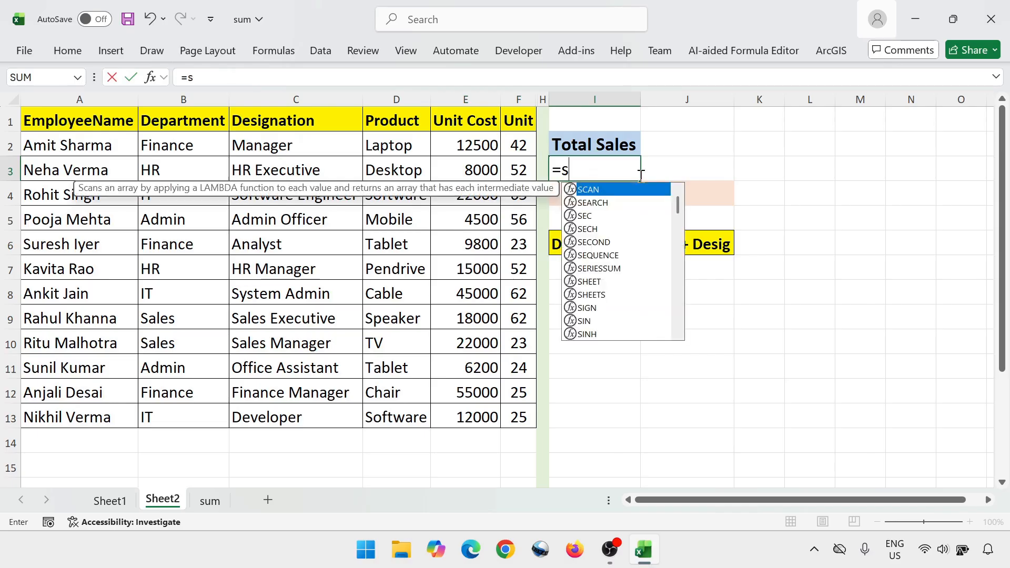
pyautogui.write('umpro')
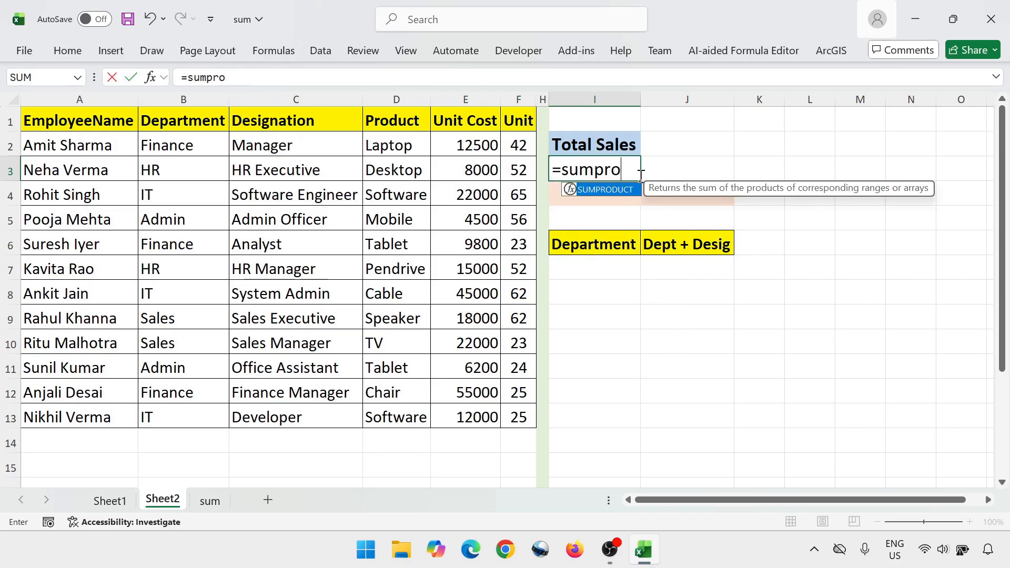
pyautogui.press('Tab')
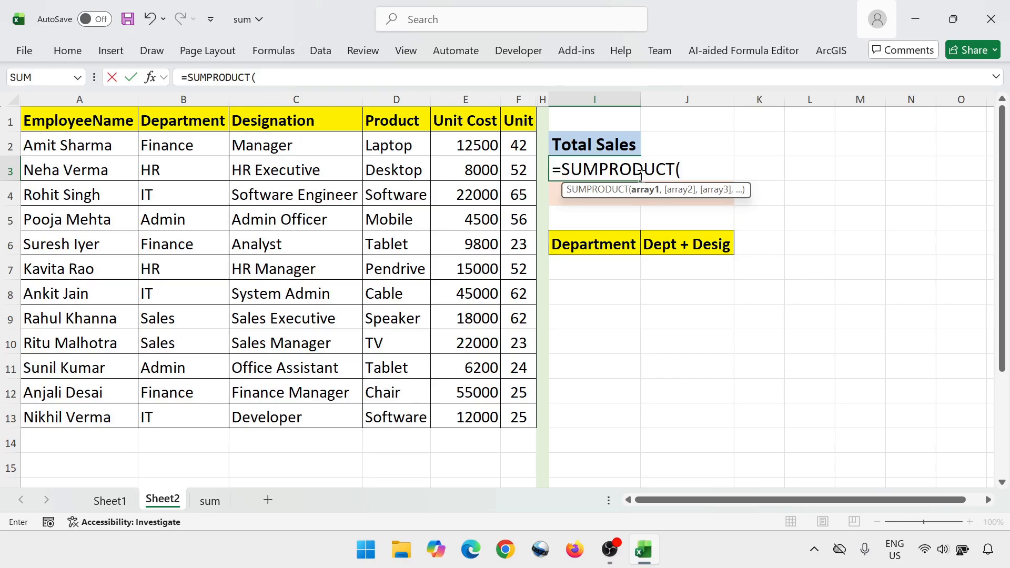
pyautogui.press('Left')
pyautogui.press('Left')
pyautogui.press('Up')
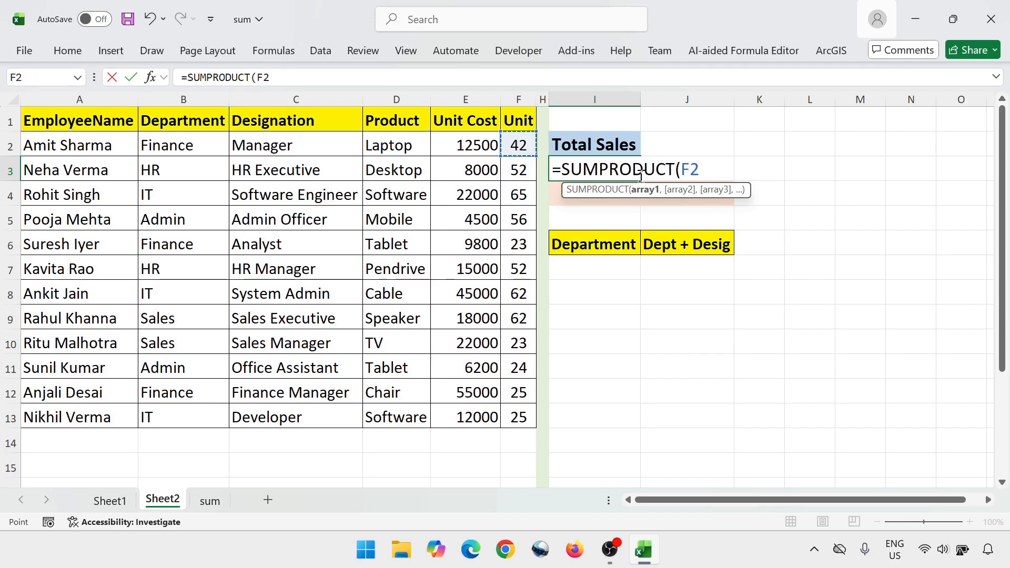
pyautogui.hotkey('ctrl', 'shift', 'Down')
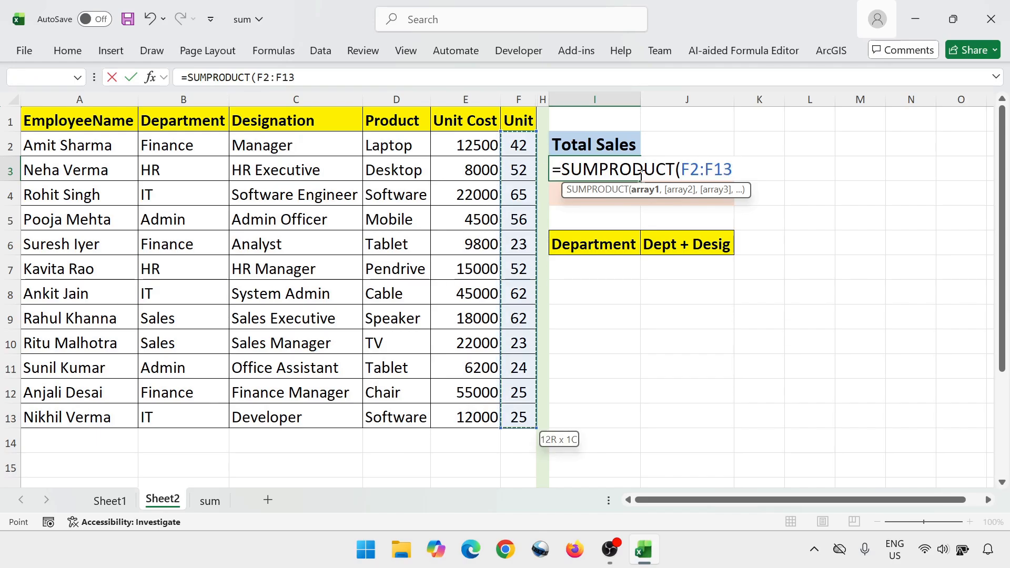
# Add the Unit Cost range E2:E13 as the second SUMPRODUCT array and enter the completed formula in I3
pyautogui.write(',')
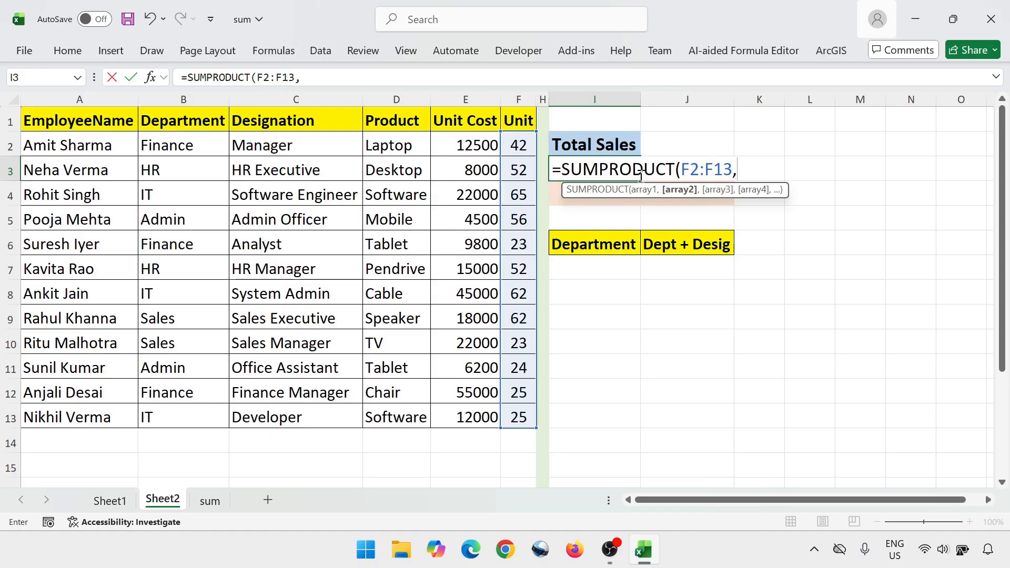
pyautogui.press('Left')
pyautogui.press('Left')
pyautogui.press('Left')
pyautogui.press('Up')
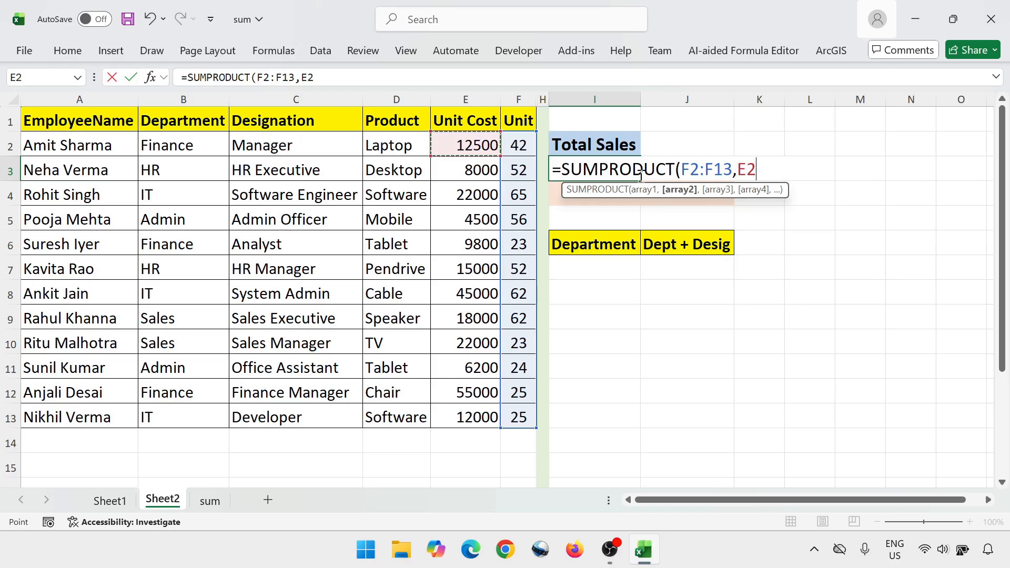
pyautogui.hotkey('ctrl', 'shift', 'Down')
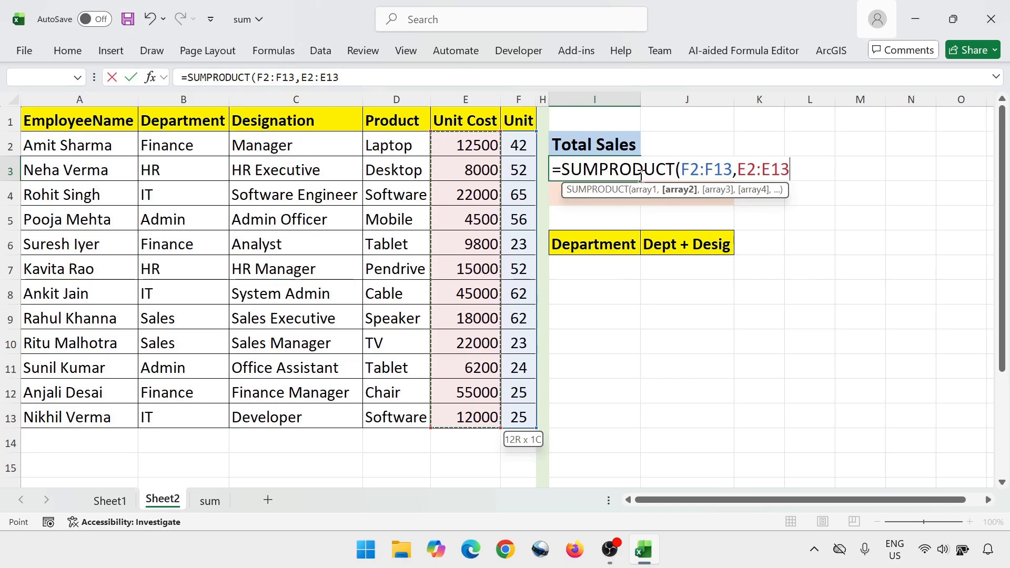
pyautogui.write(')')
pyautogui.press('Return')
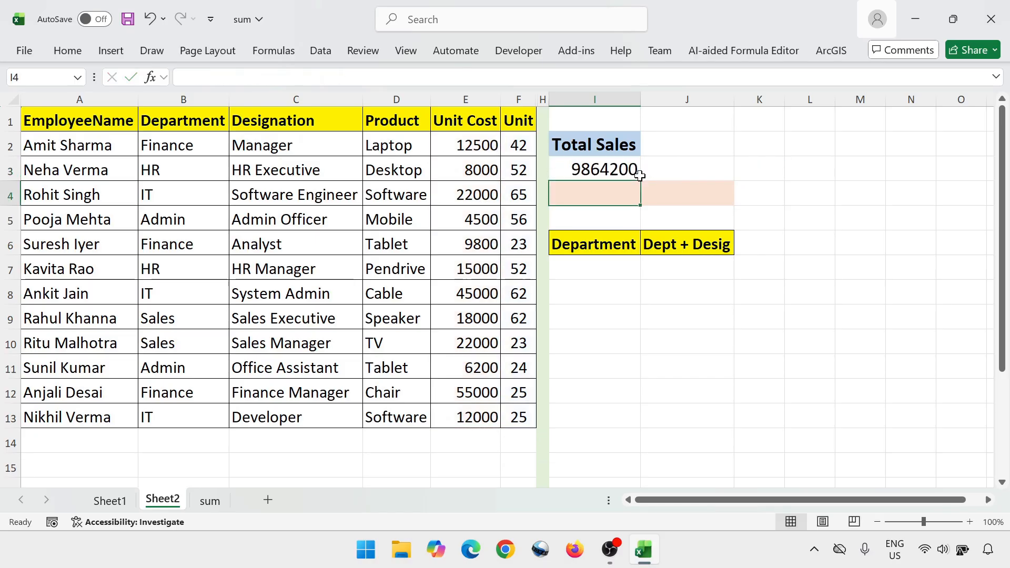
pyautogui.click(634, 174)
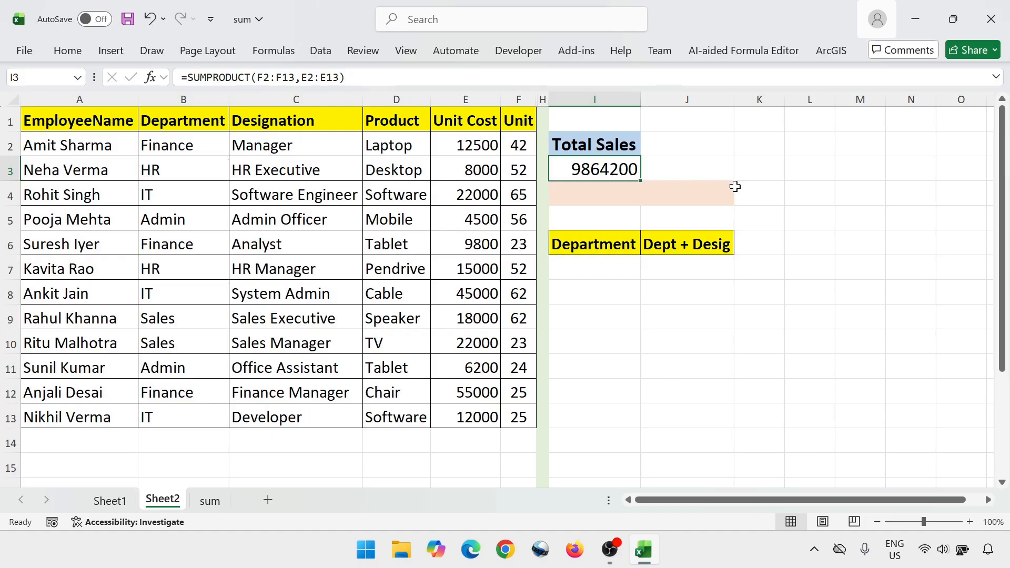
pyautogui.press('Down')
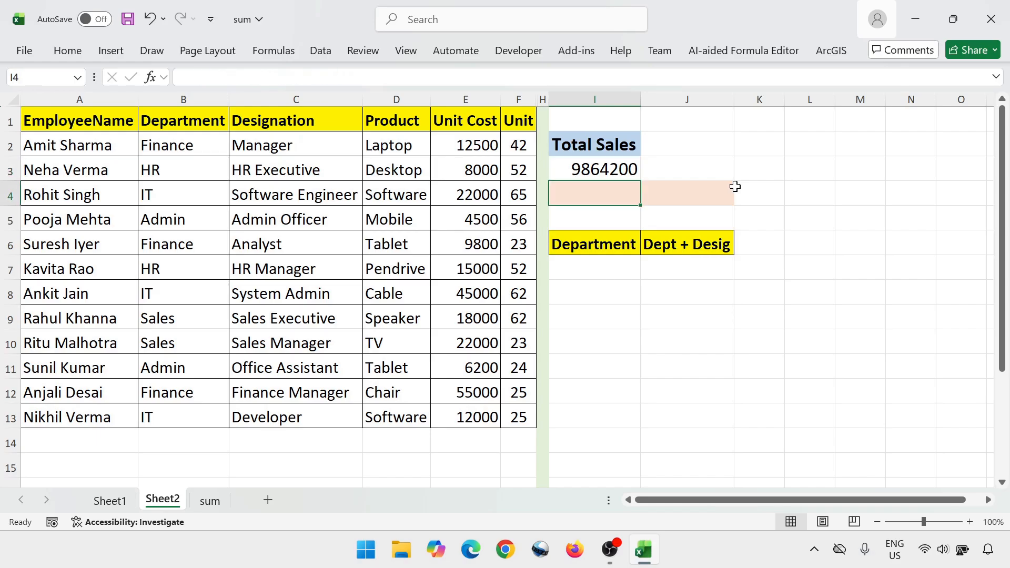
pyautogui.press('Down')
pyautogui.press('Down')
pyautogui.press('Down')
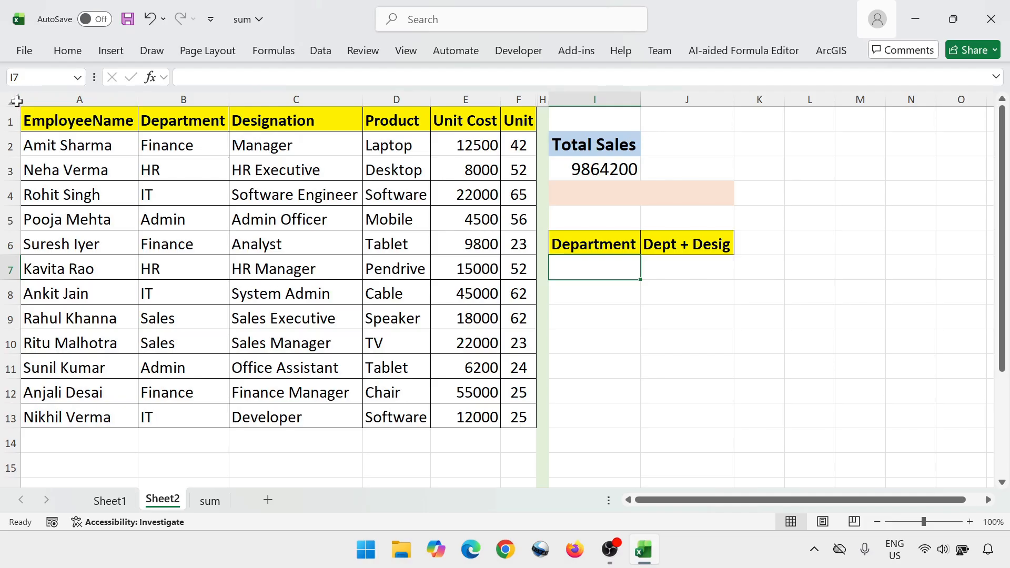
# Autofit all column widths across the sheet to reveal the collapsed Total column G
pyautogui.click(13, 100)
pyautogui.doubleClick(139, 99)
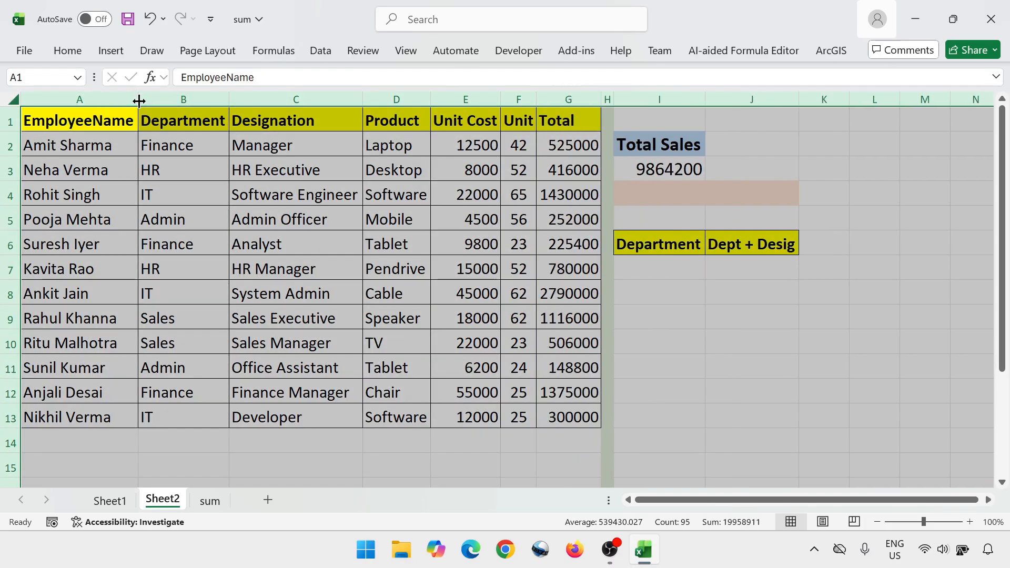
# Sum G2:G13 of the Total column in G14, compare it with Total Sales in I3, and clear G14
pyautogui.click(578, 139)
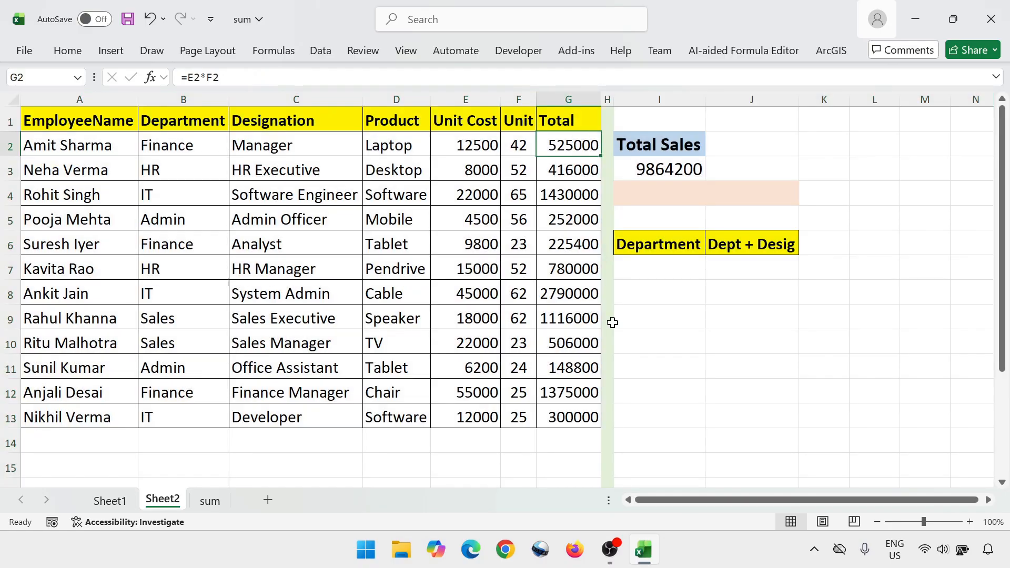
pyautogui.hotkey('ctrl', 'shift', 'Down')
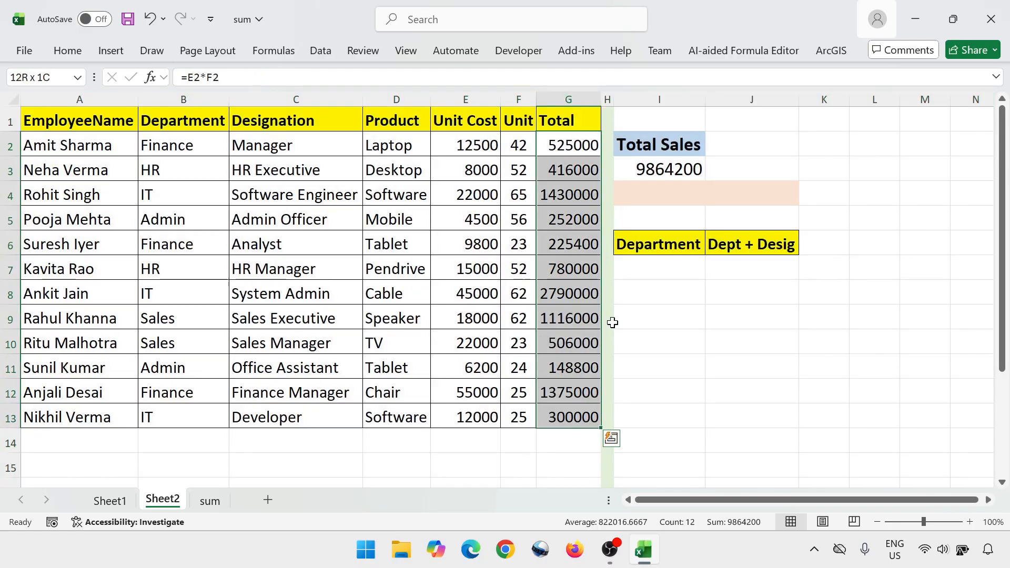
pyautogui.click(579, 441)
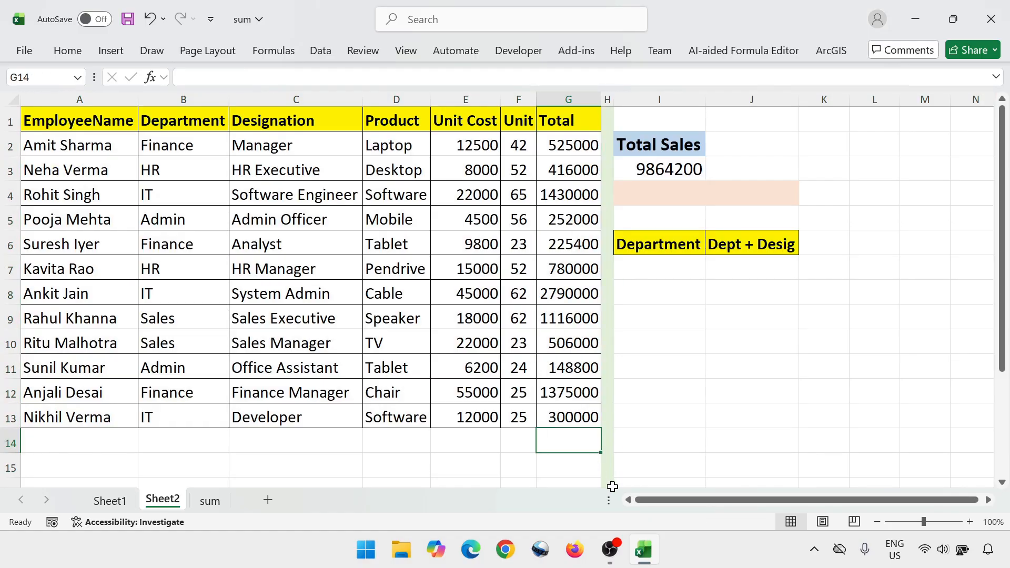
pyautogui.hotkey('alt', '=')
pyautogui.hotkey('ctrl', 'Return')
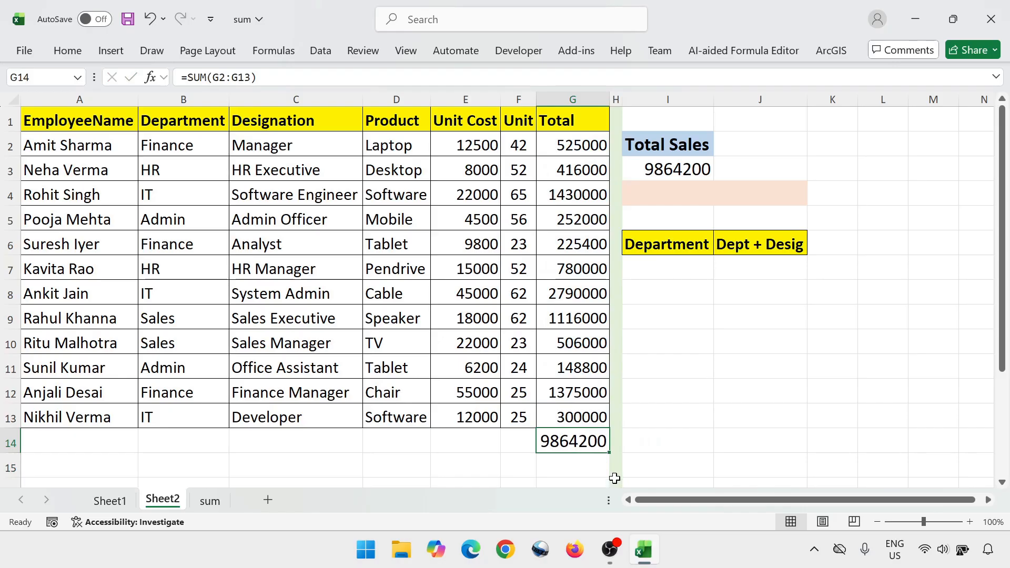
pyautogui.click(661, 168)
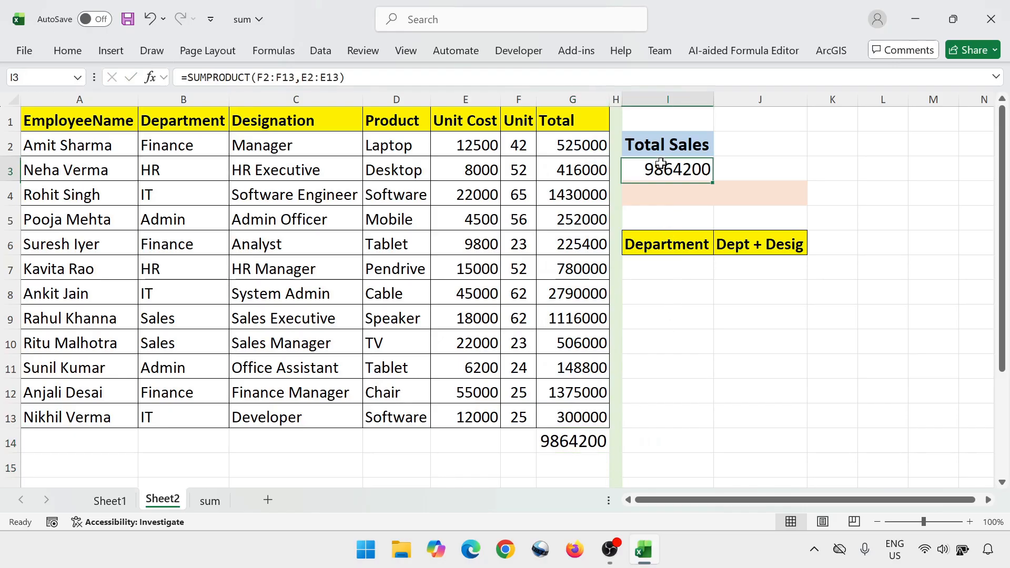
pyautogui.click(574, 443)
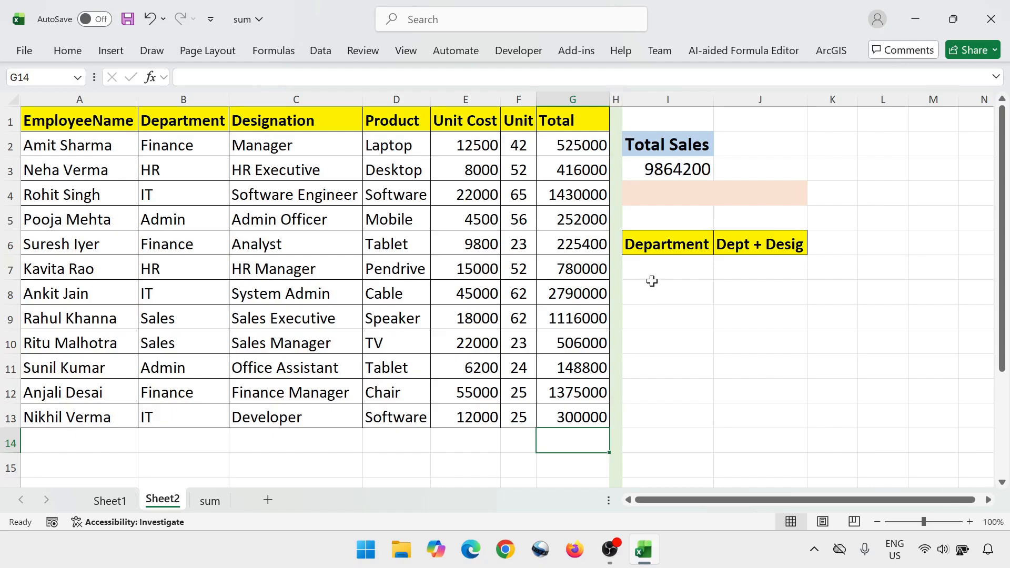
# Start a SUMPRODUCT formula in I7 under Department, opening a bracketed condition with the Department range B2:B13
pyautogui.click(661, 269)
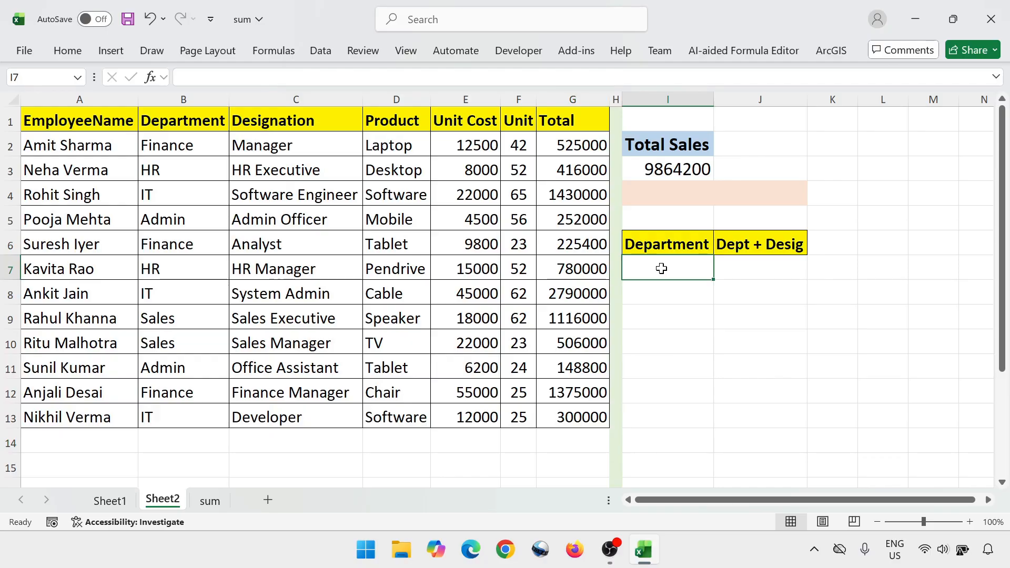
pyautogui.write('=')
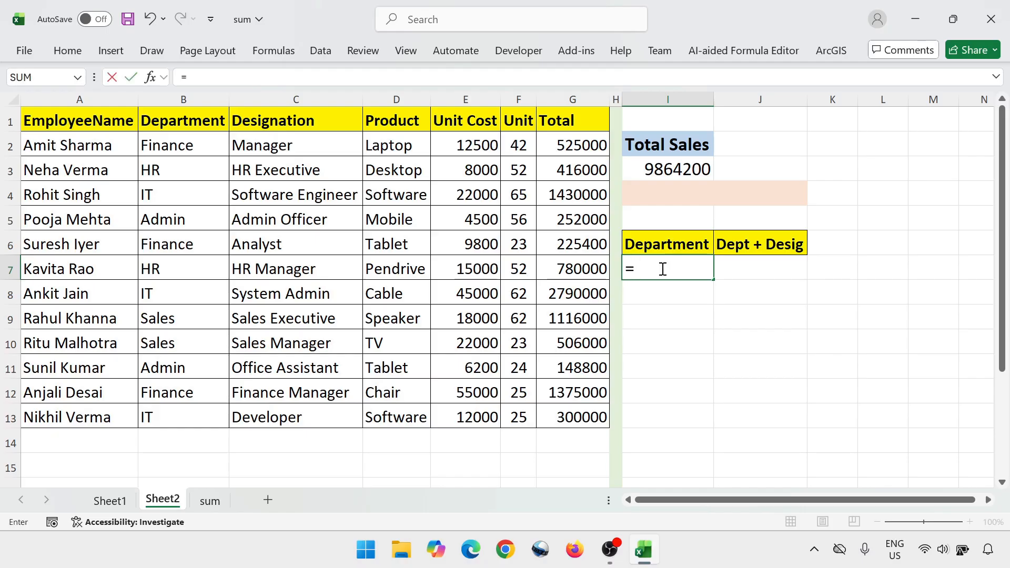
pyautogui.write('sumpr')
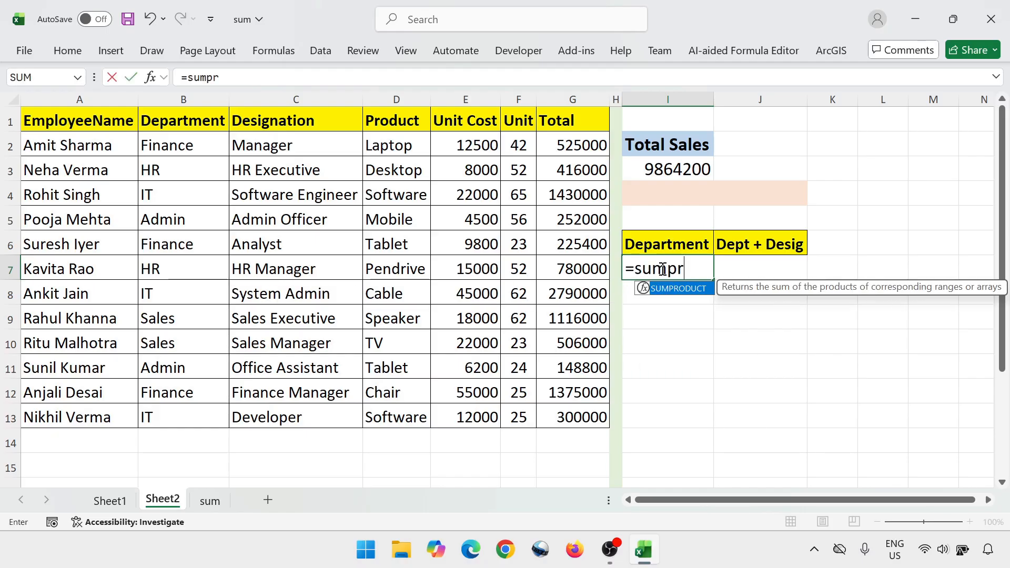
pyautogui.press('Tab')
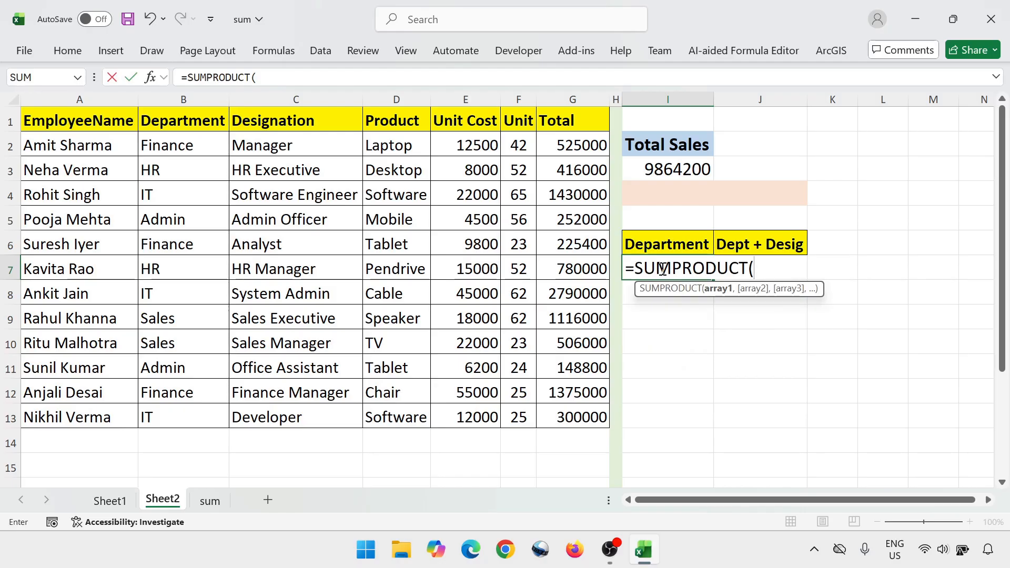
pyautogui.write('(')
pyautogui.press('Left')
pyautogui.press('Left')
pyautogui.press('Left')
pyautogui.press('Left')
pyautogui.press('Left')
pyautogui.press('Left')
pyautogui.press('Left')
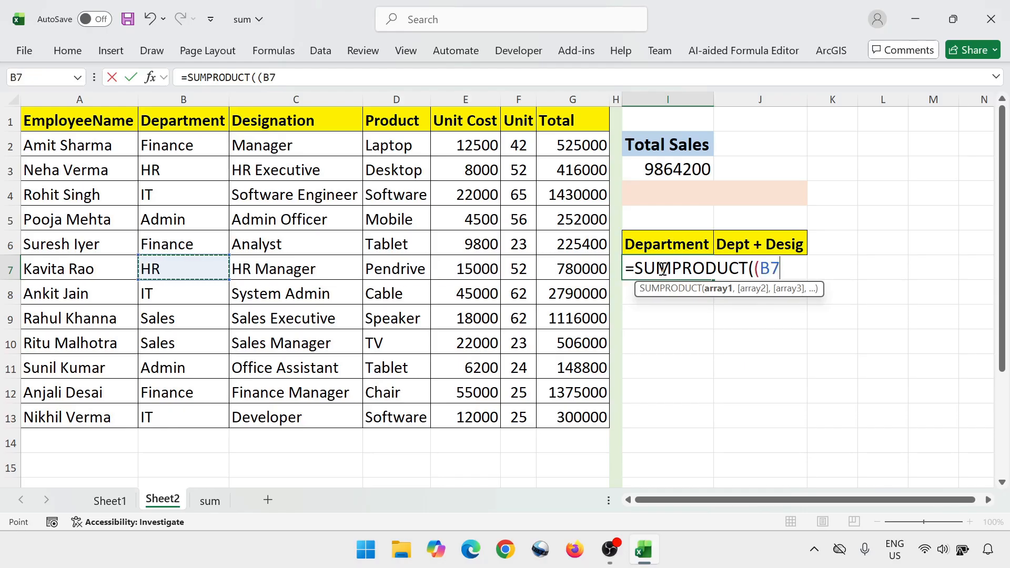
pyautogui.press('Up')
pyautogui.press('Up')
pyautogui.press('Up')
pyautogui.press('Up')
pyautogui.press('Up')
pyautogui.hotkey('ctrl', 'shift', 'Down')
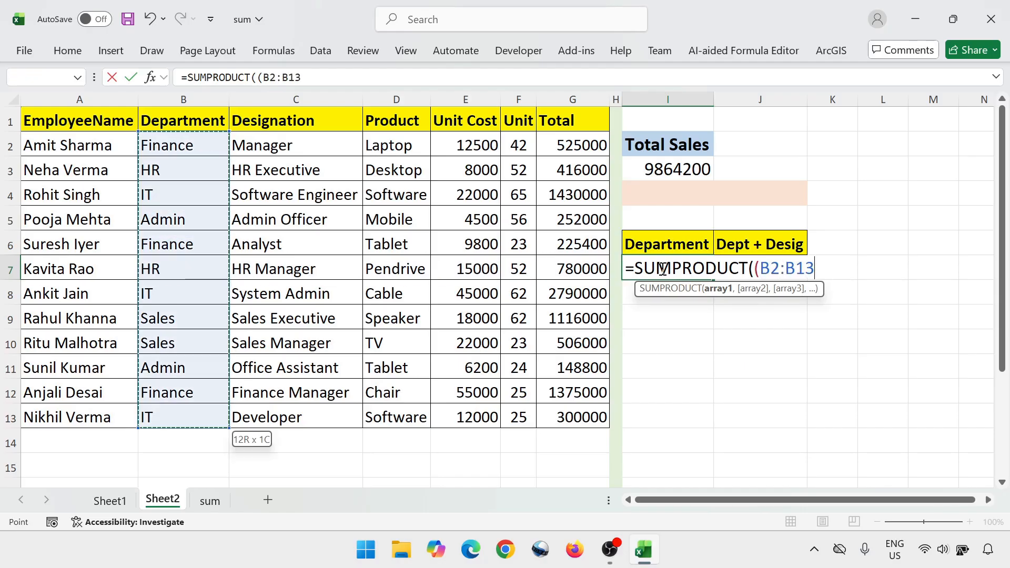
# Complete the bracketed condition by testing the Department range for equality with the criteria cell I4
pyautogui.write('=')
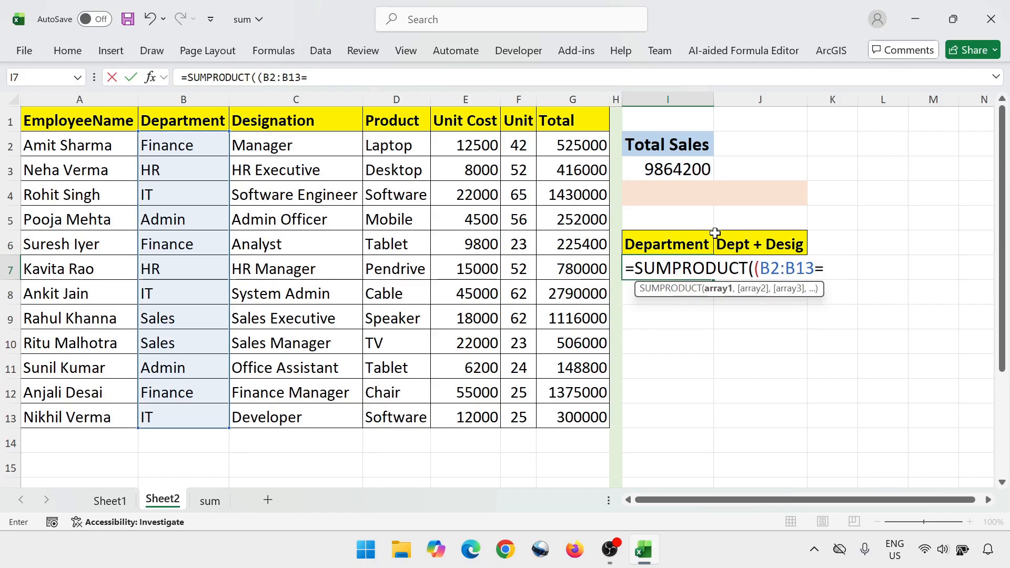
pyautogui.click(669, 196)
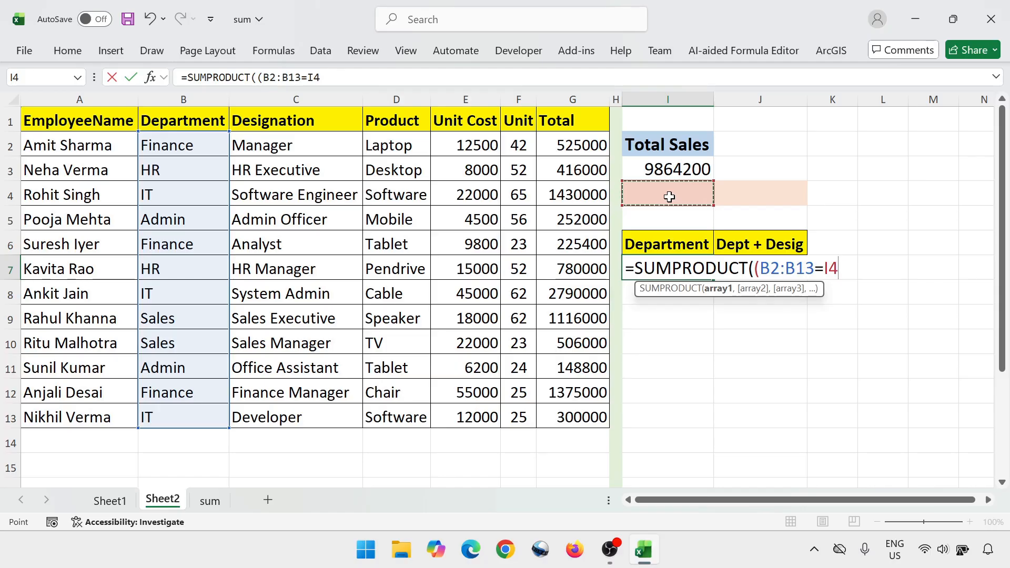
pyautogui.write(')')
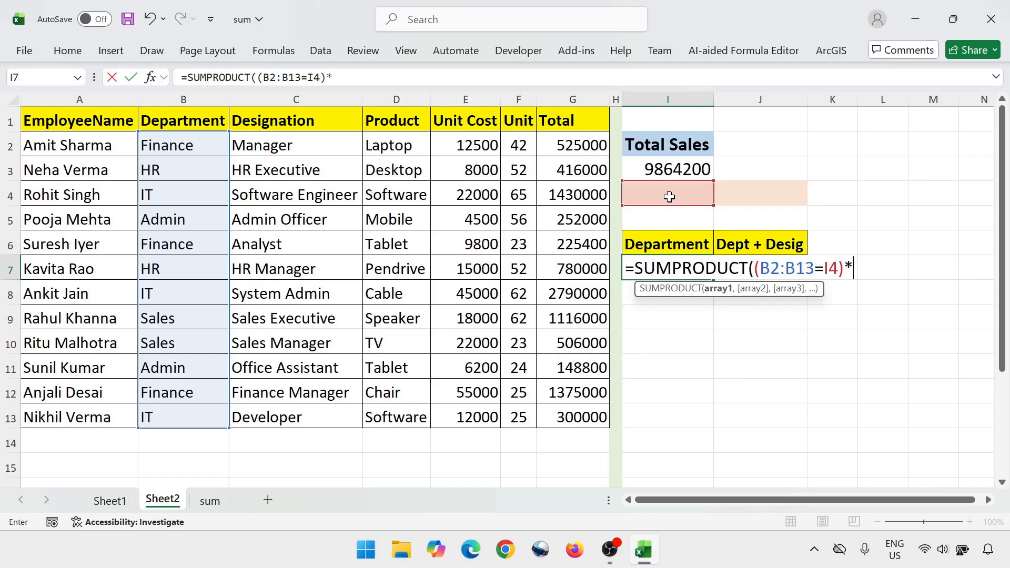
pyautogui.write('*(')
# Multiply the department condition by the Total range G2:G13 and complete the SUMPRODUCT formula in I7
pyautogui.click(554, 141)
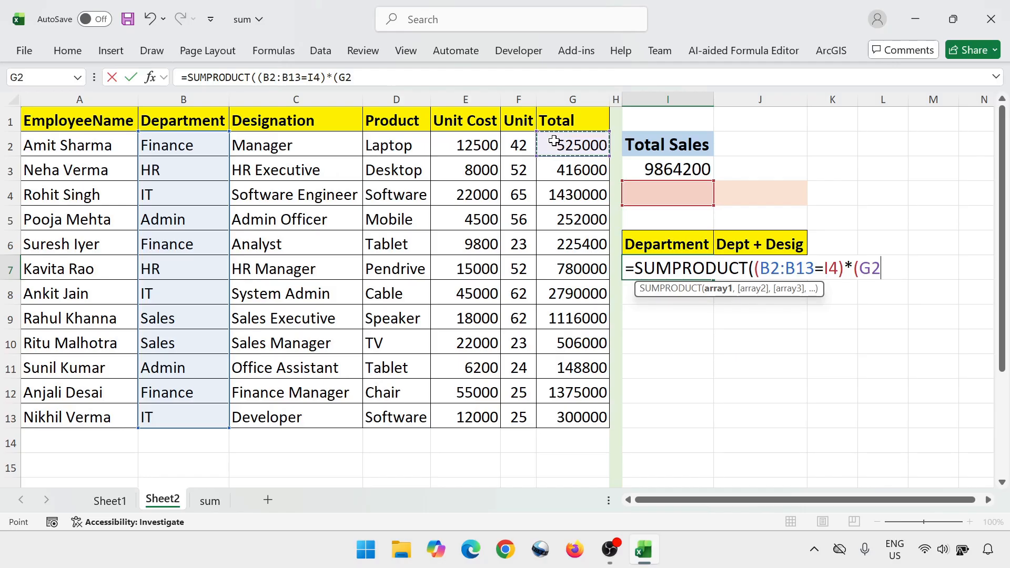
pyautogui.hotkey('ctrl', 'shift', 'Down')
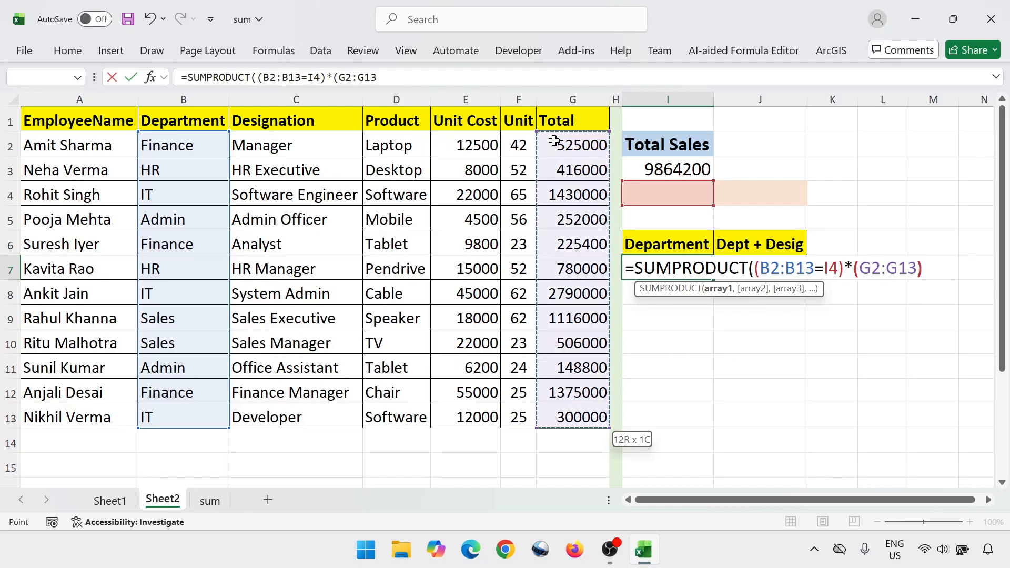
pyautogui.write(')')
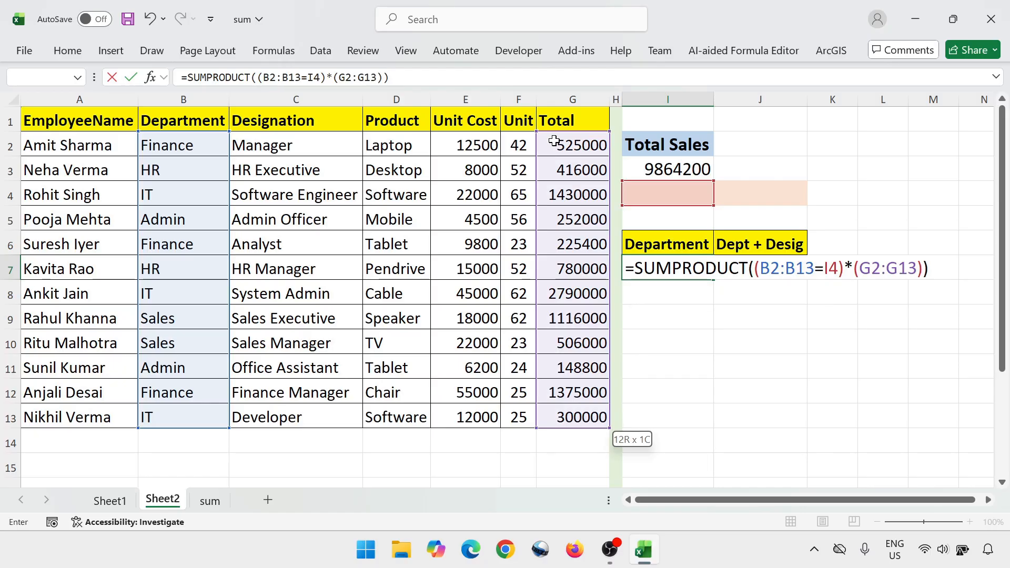
pyautogui.press('Return')
pyautogui.press('Up')
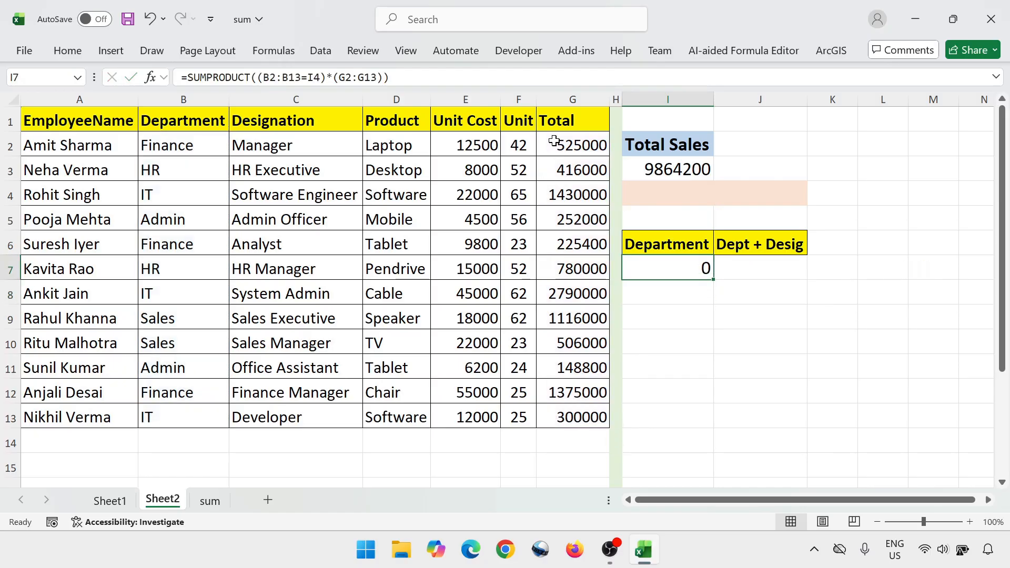
# Enter IT as the department criterion in I4
pyautogui.click(668, 197)
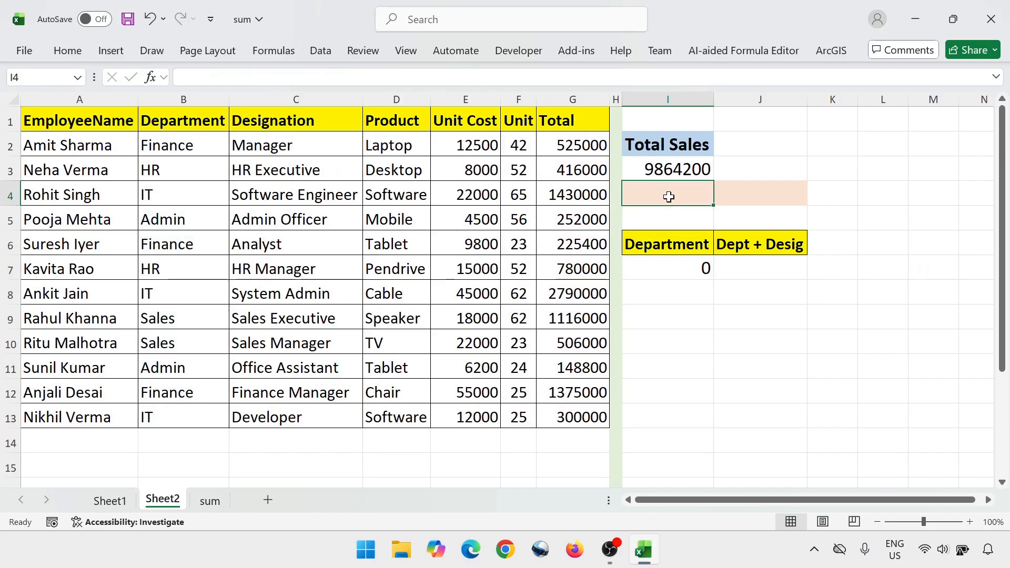
pyautogui.write('IT')
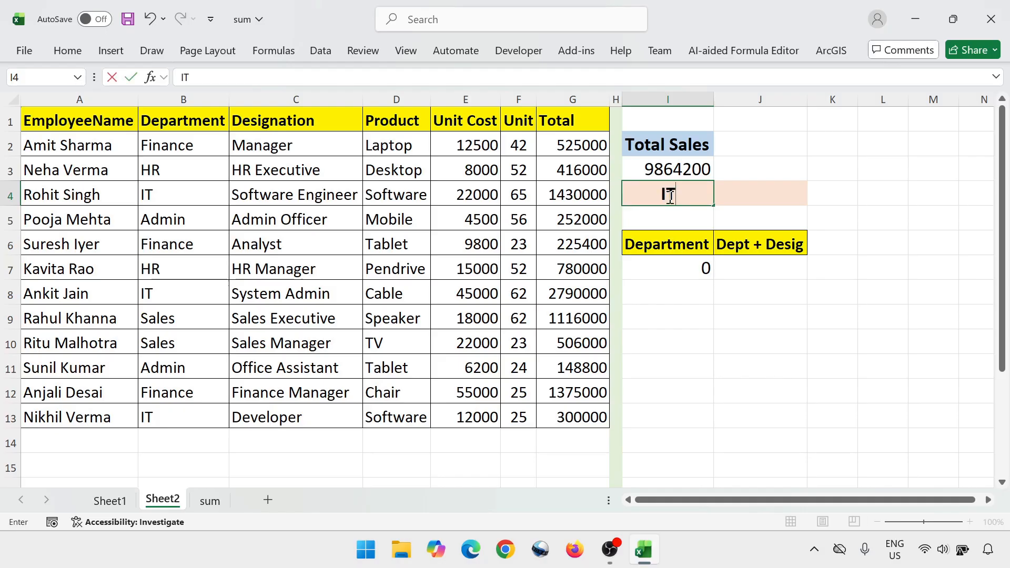
pyautogui.press('Return')
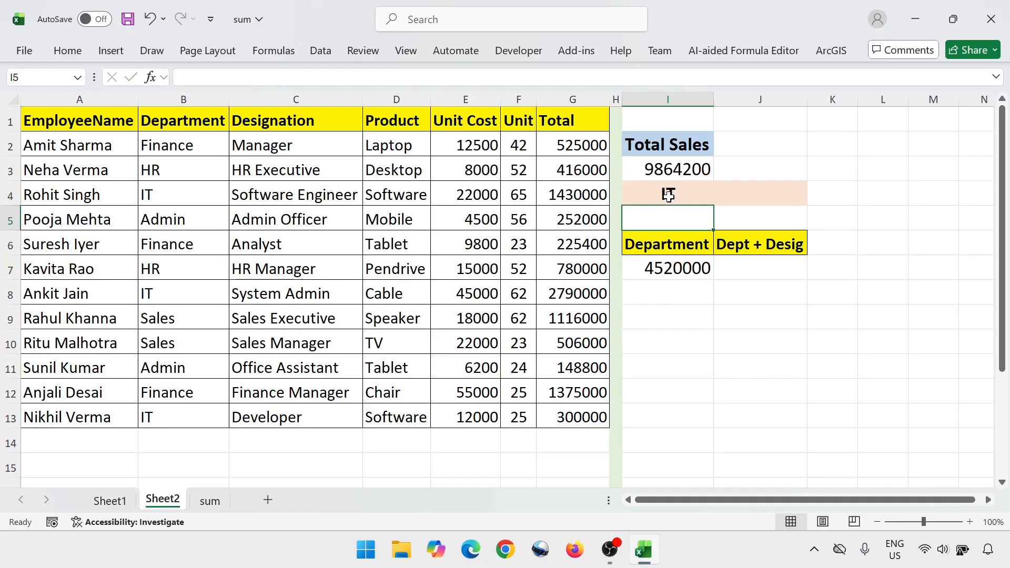
# Check the Department result in I7 against the combined sum of the IT totals in G4, G8 and G13
pyautogui.click(674, 271)
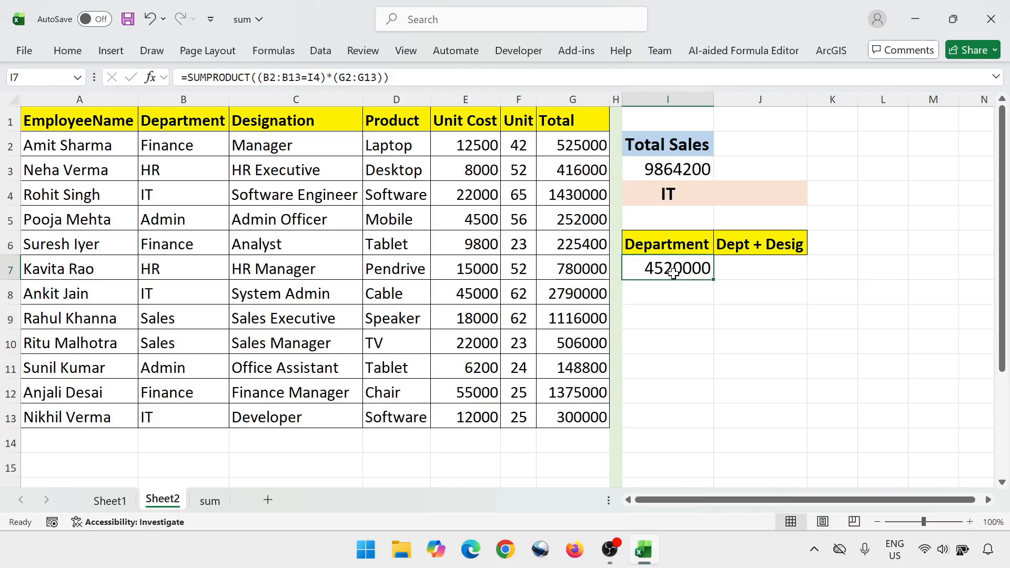
pyautogui.click(154, 192)
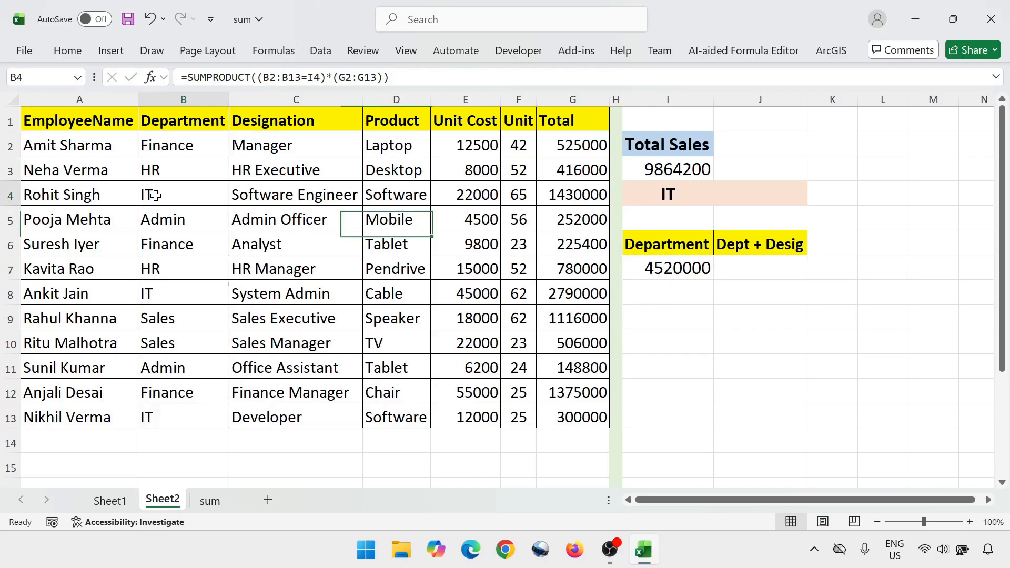
pyautogui.click(565, 196)
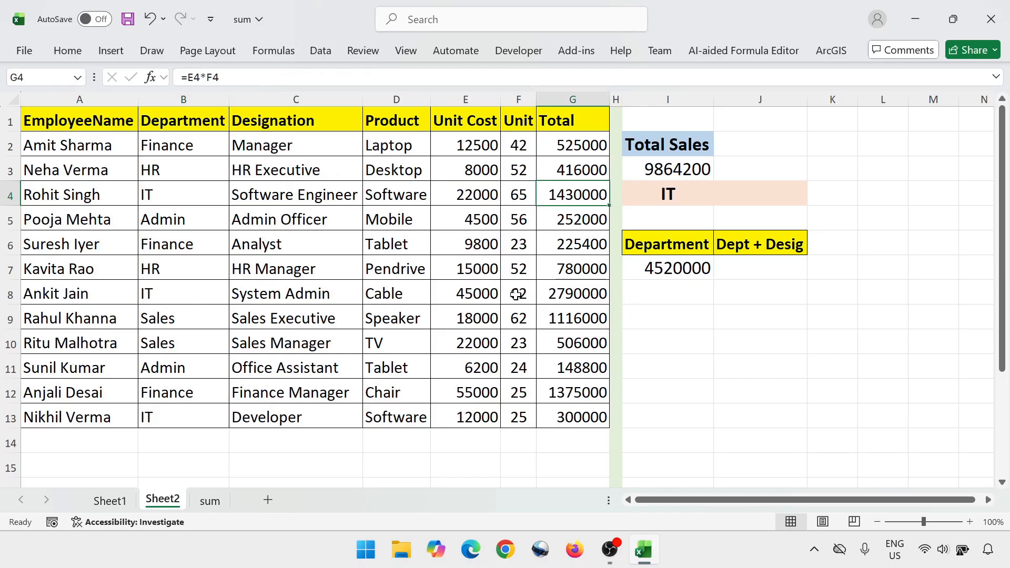
pyautogui.keyDown('ctrl'); pyautogui.click(559, 295); pyautogui.keyUp('ctrl')
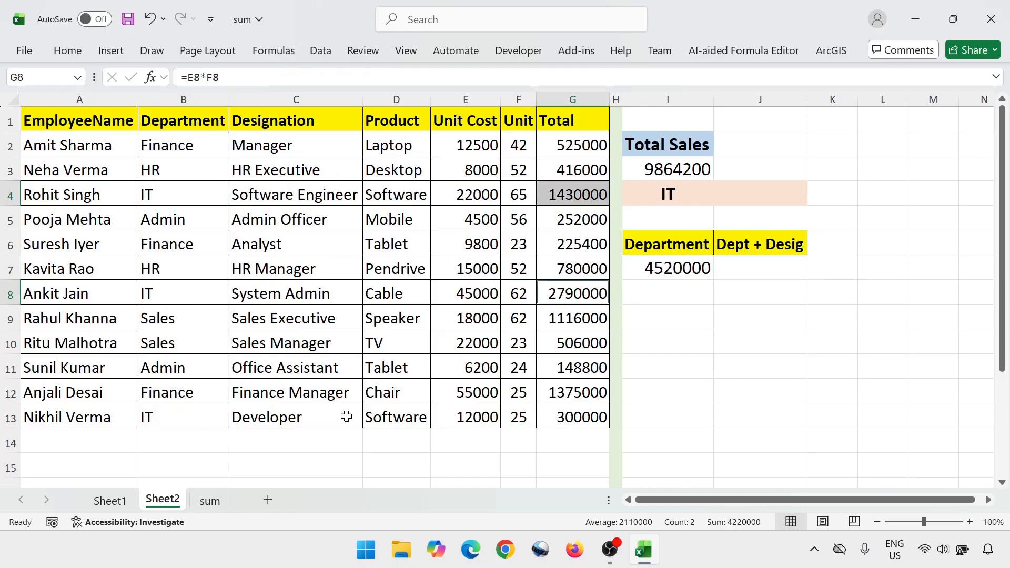
pyautogui.keyDown('ctrl'); pyautogui.click(561, 421); pyautogui.keyUp('ctrl')
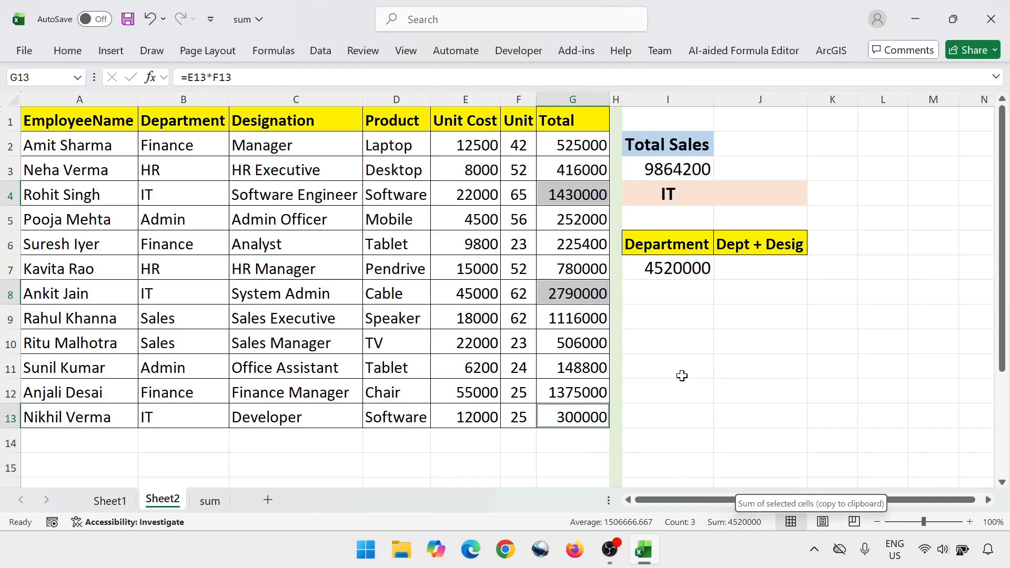
pyautogui.click(683, 273)
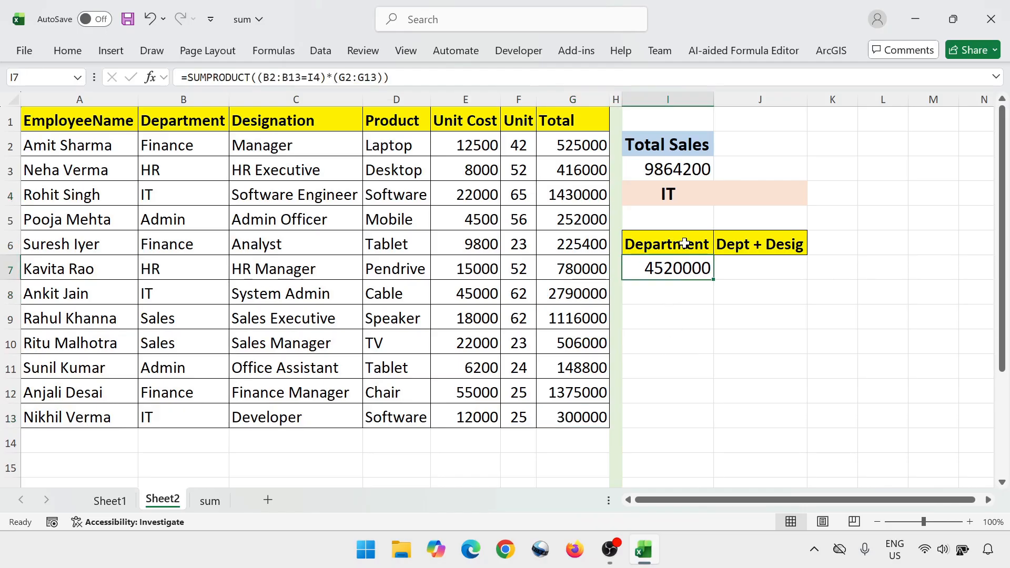
# Clear the criteria cell I4 and choose List as the allowed type in its data validation settings
pyautogui.click(671, 194)
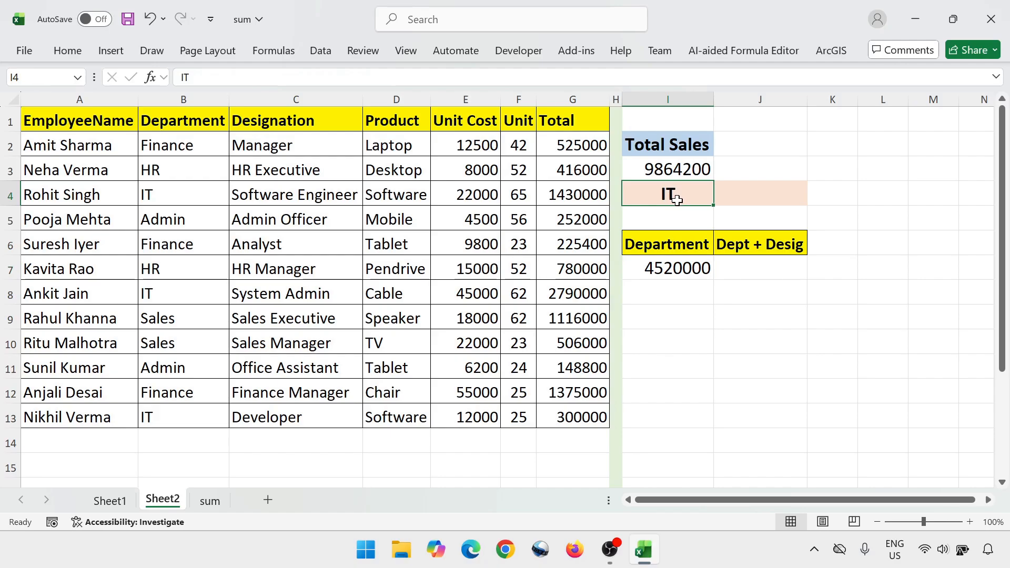
pyautogui.press('Delete')
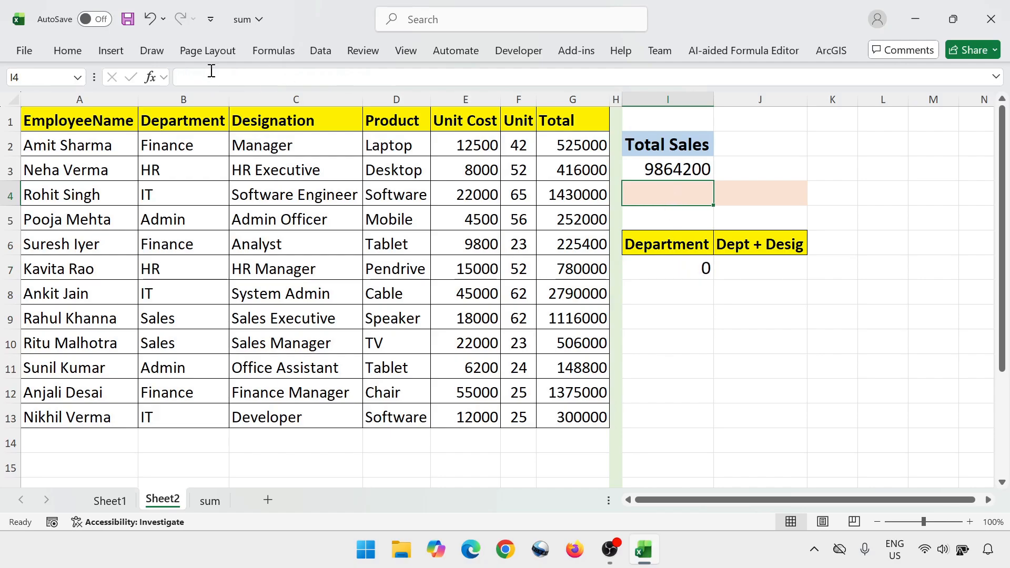
pyautogui.click(320, 50)
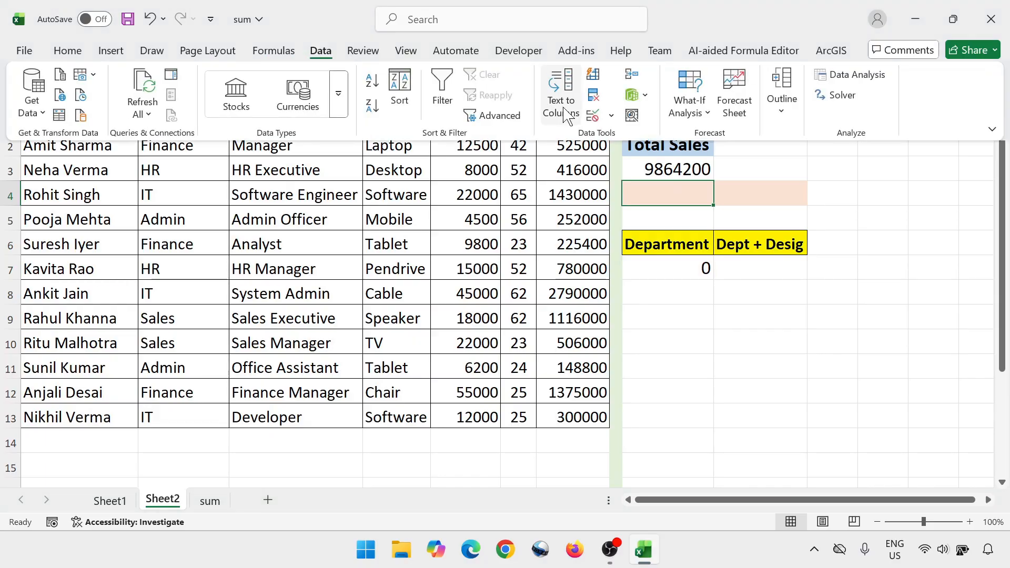
pyautogui.click(611, 116)
pyautogui.click(604, 139)
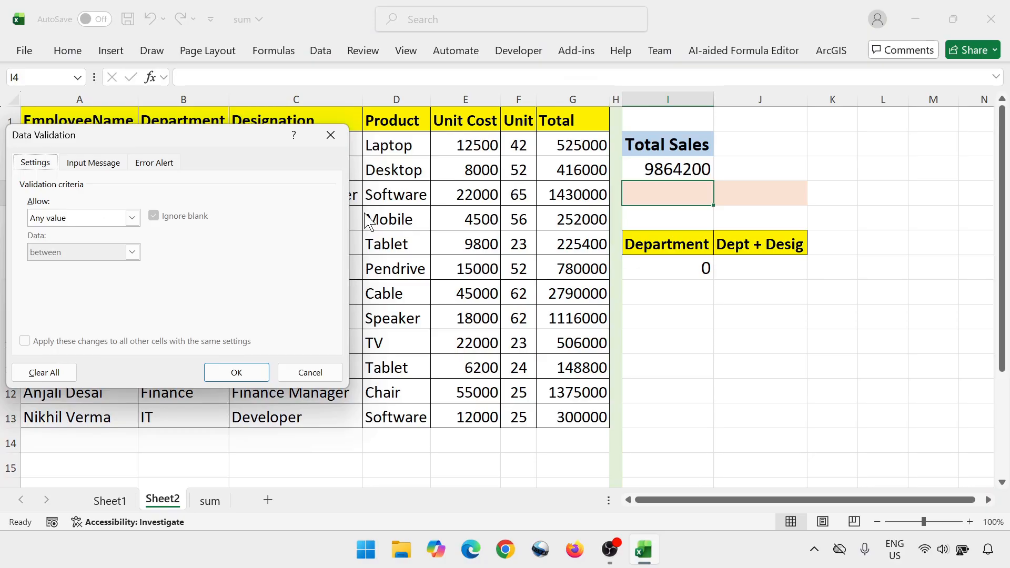
pyautogui.click(132, 218)
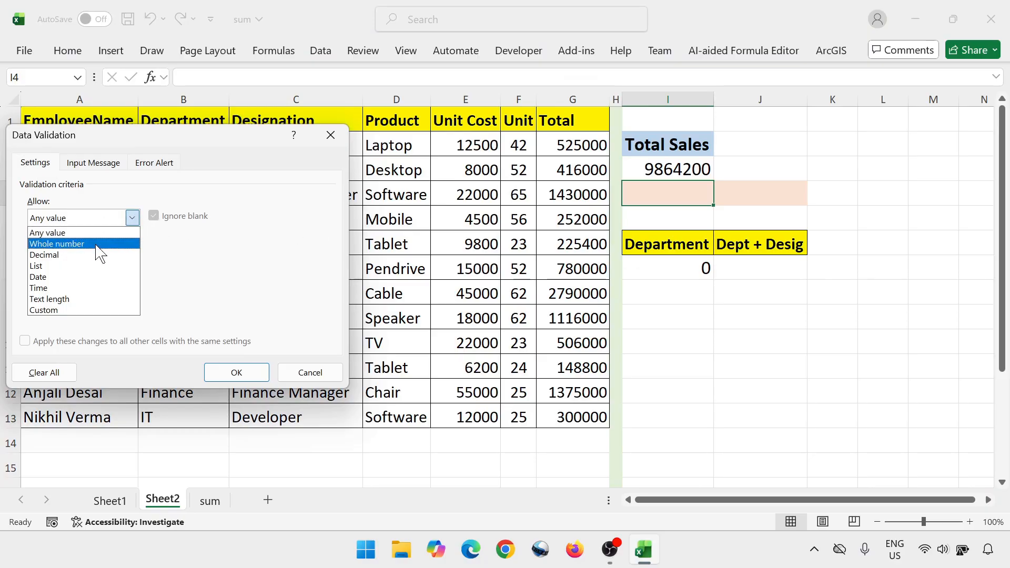
pyautogui.click(79, 267)
# Set the validation list source to the Department range $B$2:$B$13 and apply it to I4
pyautogui.click(241, 284)
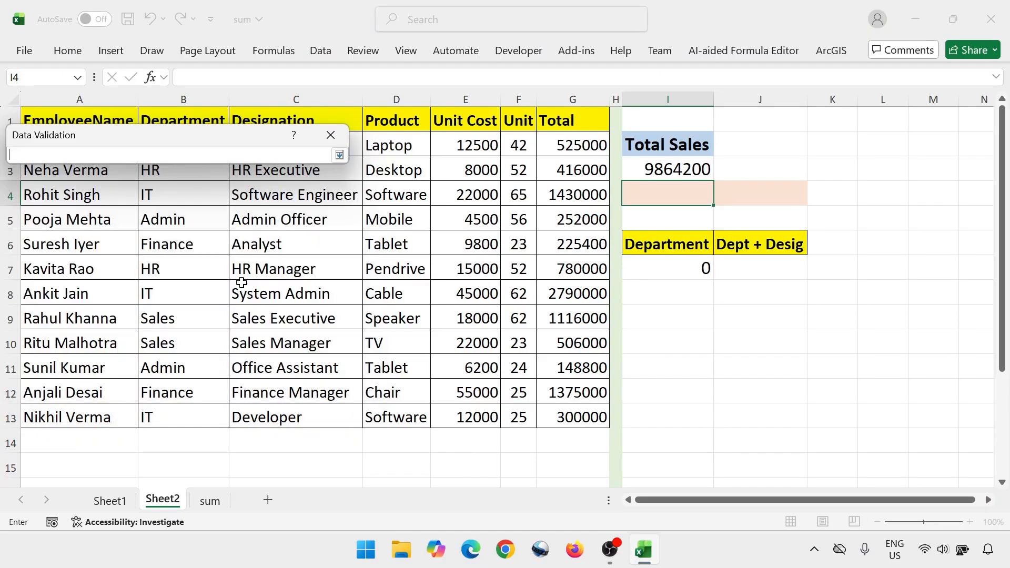
pyautogui.moveTo(210, 142); pyautogui.dragTo(547, 322)
pyautogui.click(181, 146)
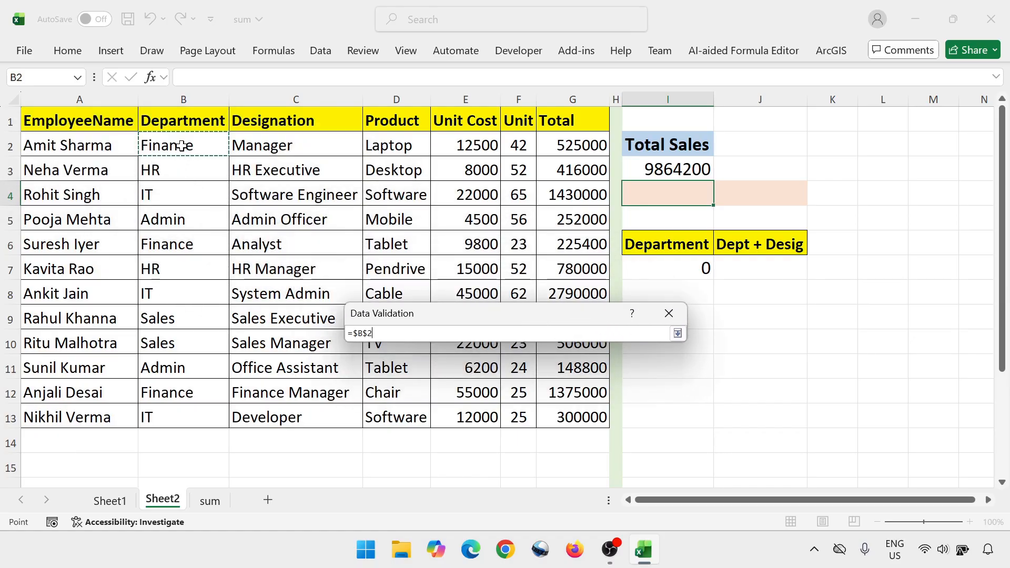
pyautogui.hotkey('ctrl', 'shift', 'Down')
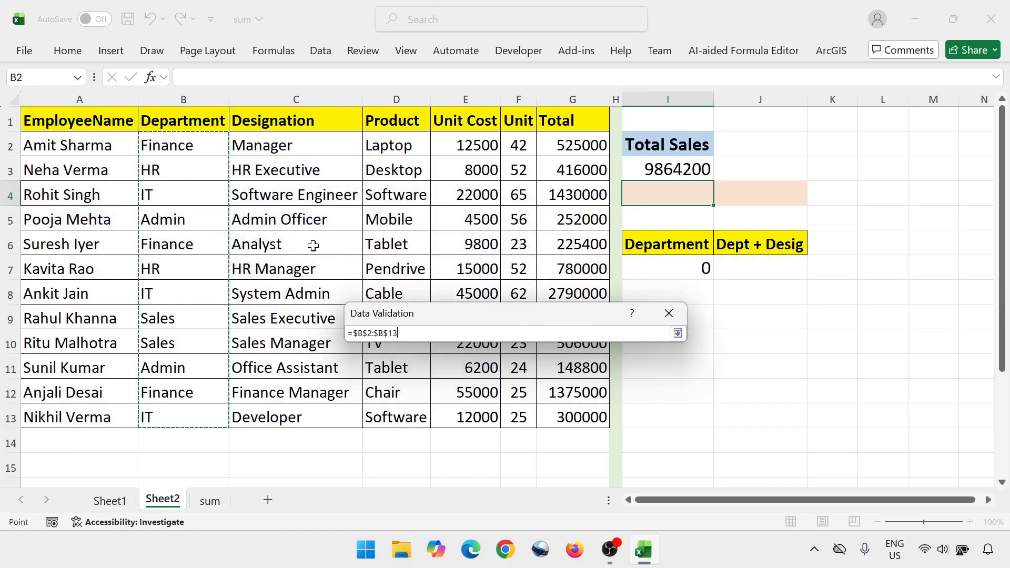
pyautogui.press('Return')
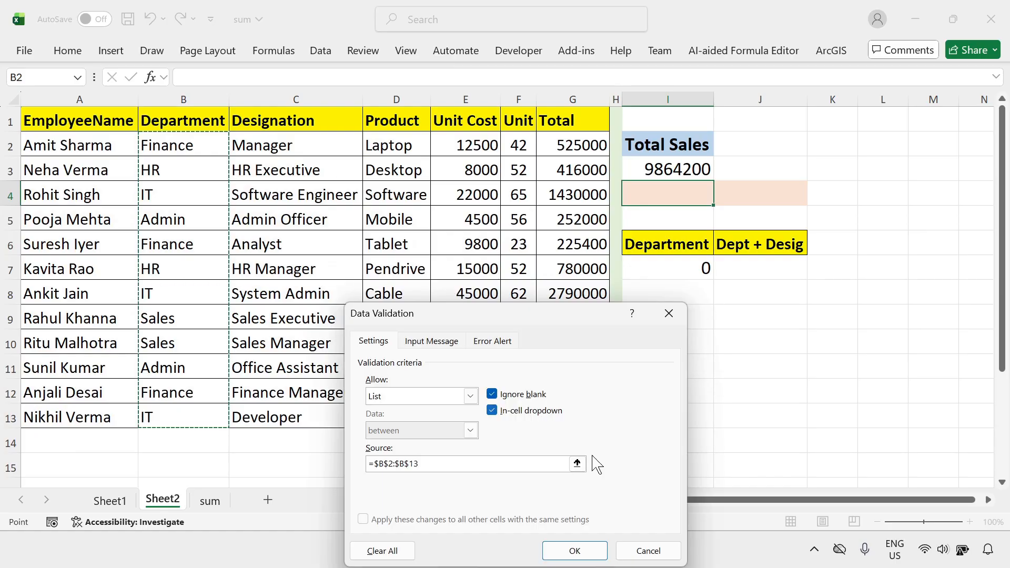
pyautogui.click(575, 551)
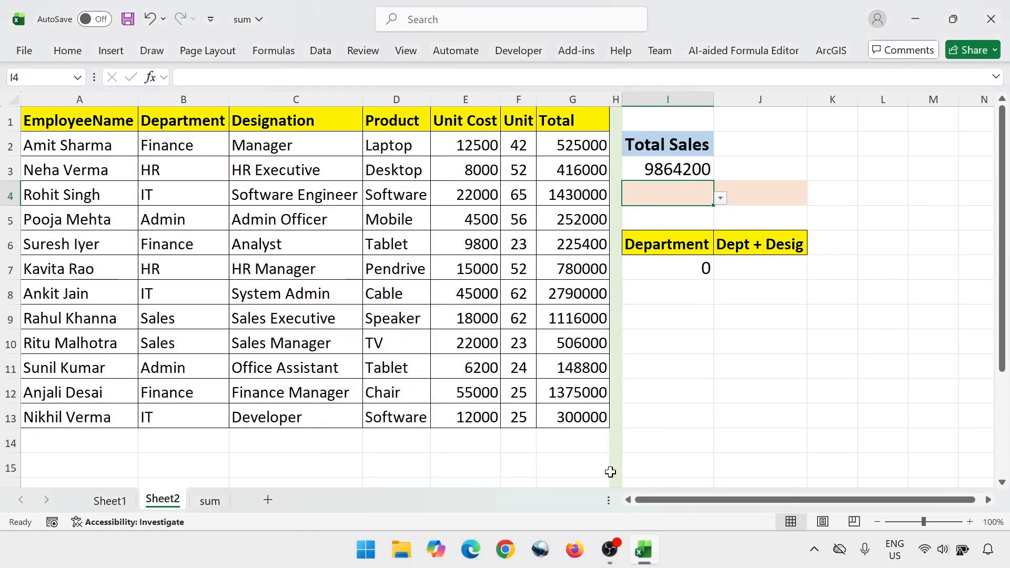
# Test the department list in I4 by choosing HR and then Admin
pyautogui.click(721, 198)
pyautogui.click(667, 228)
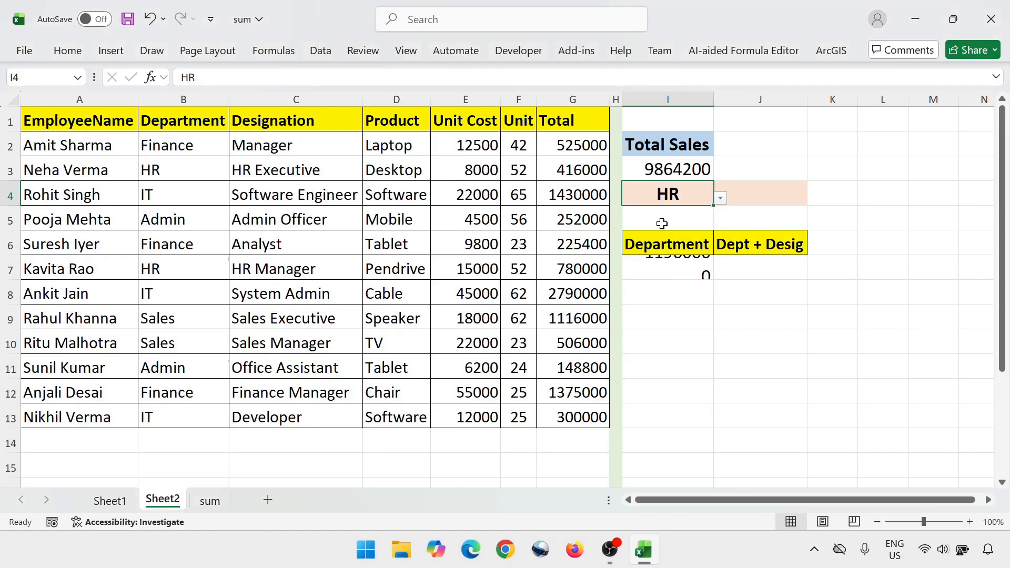
pyautogui.click(721, 198)
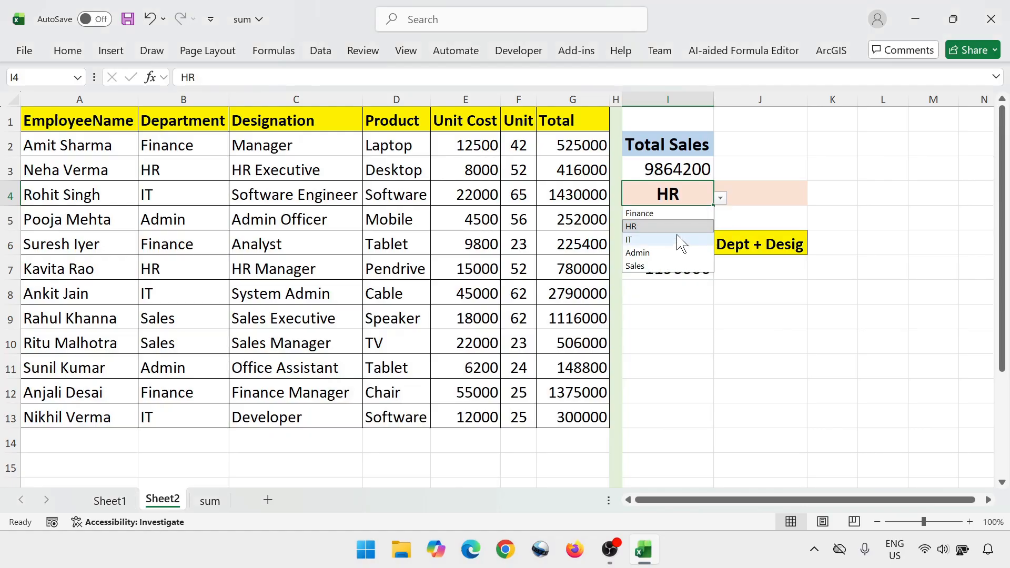
pyautogui.click(667, 254)
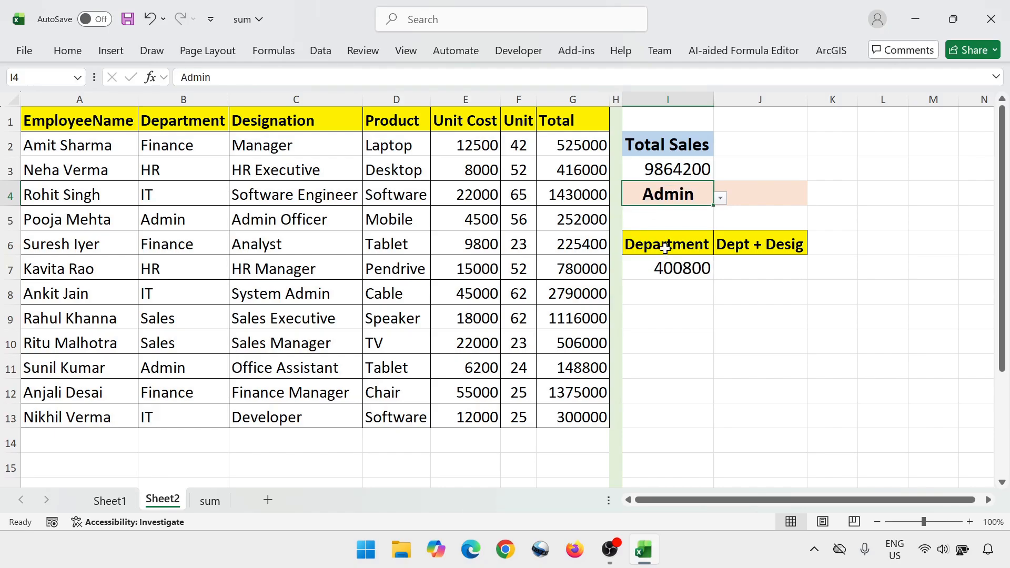
# Check the Department total in I7, and set the I4 department criterion to Finance
pyautogui.click(695, 270)
pyautogui.click(707, 197)
pyautogui.click(720, 199)
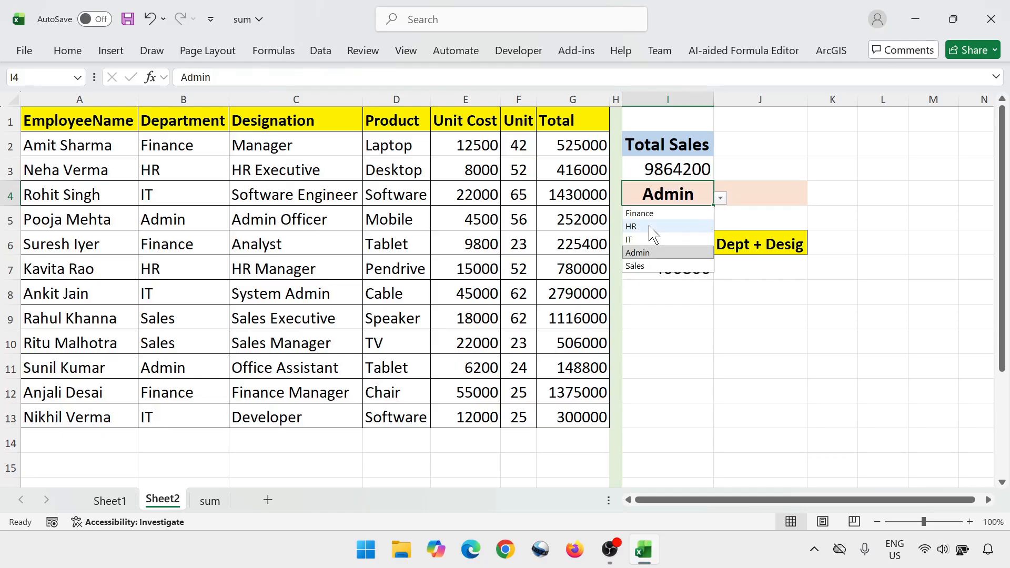
pyautogui.click(644, 214)
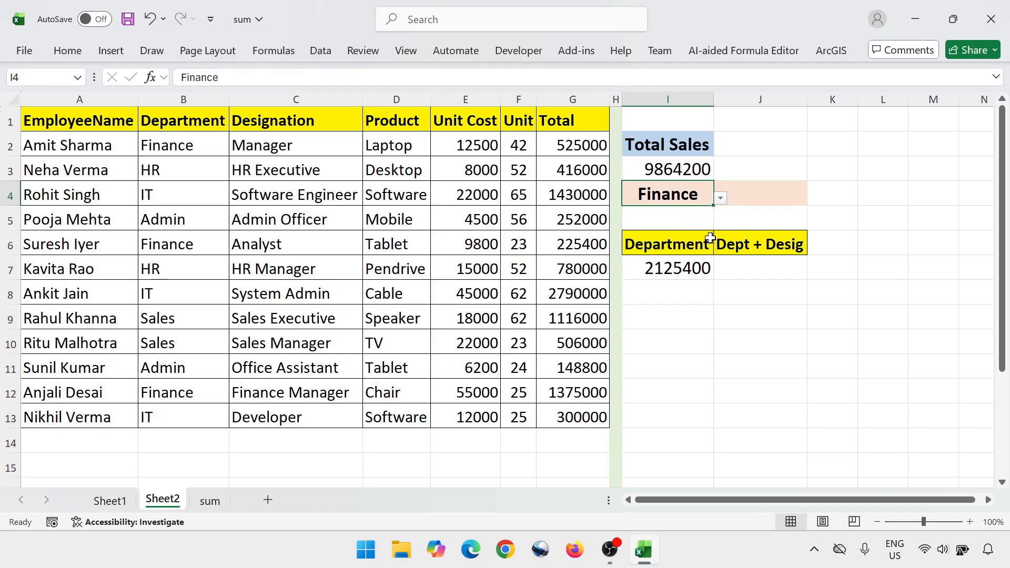
# Replace the I4 reference in the I7 SUMPRODUCT formula with the literal text "IT" and commit it
pyautogui.click(742, 201)
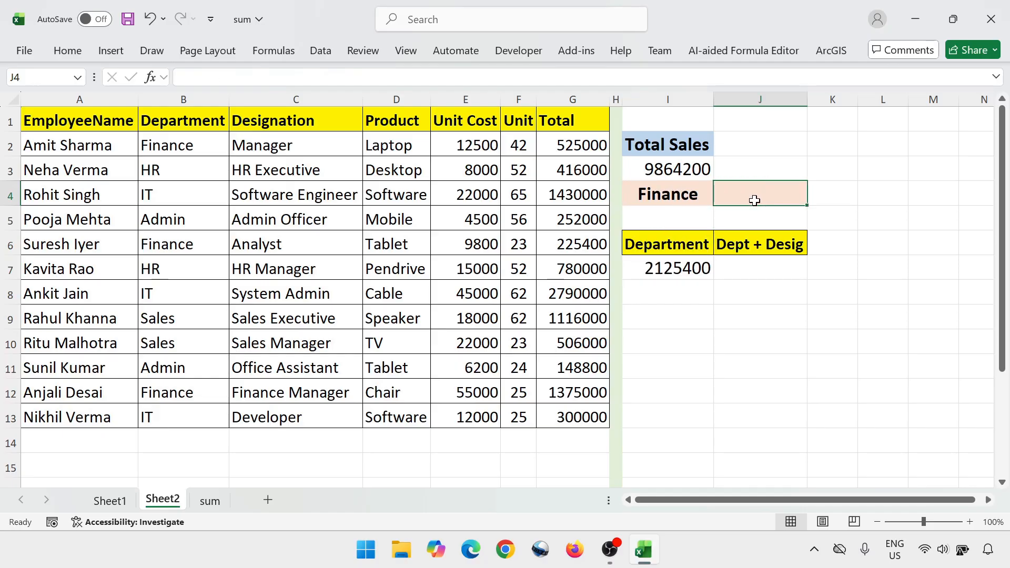
pyautogui.click(682, 273)
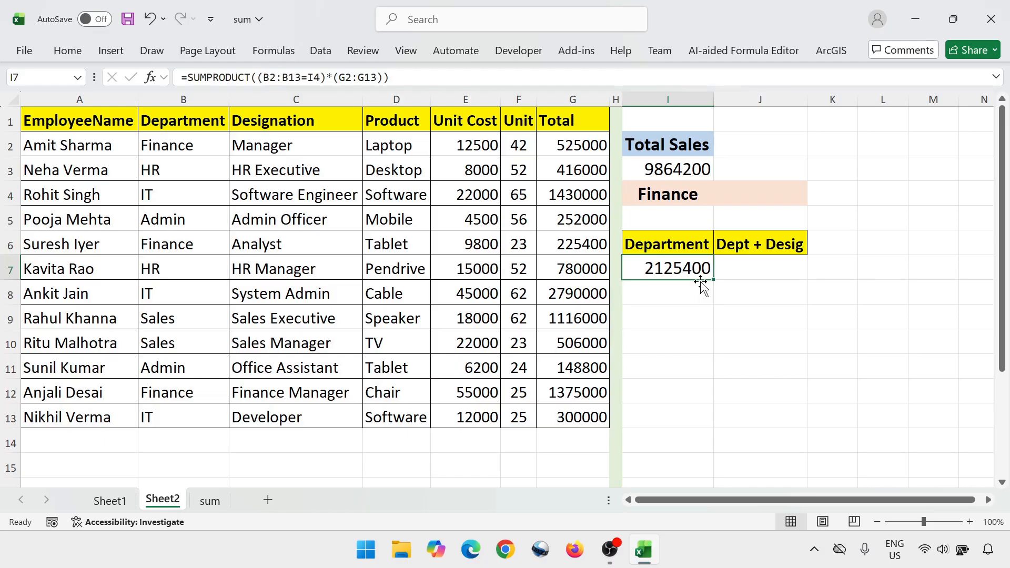
pyautogui.press('F2')
pyautogui.press('Left')
pyautogui.press('Left')
pyautogui.press('Left')
pyautogui.press('Left')
pyautogui.press('Left')
pyautogui.press('Left')
pyautogui.press('Left')
pyautogui.press('Left')
pyautogui.press('Left')
pyautogui.press('Left')
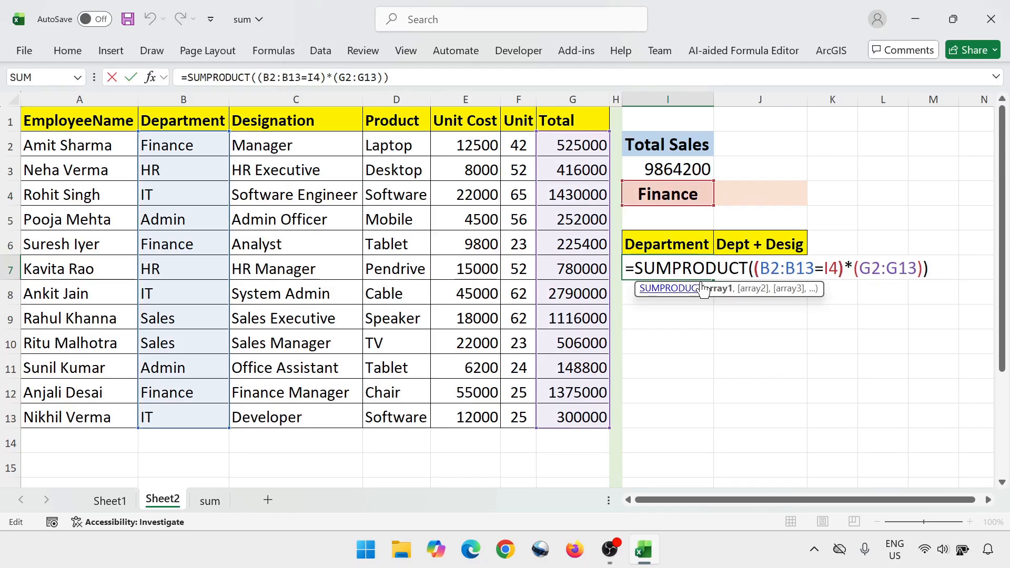
pyautogui.press('BackSpace')
pyautogui.press('BackSpace')
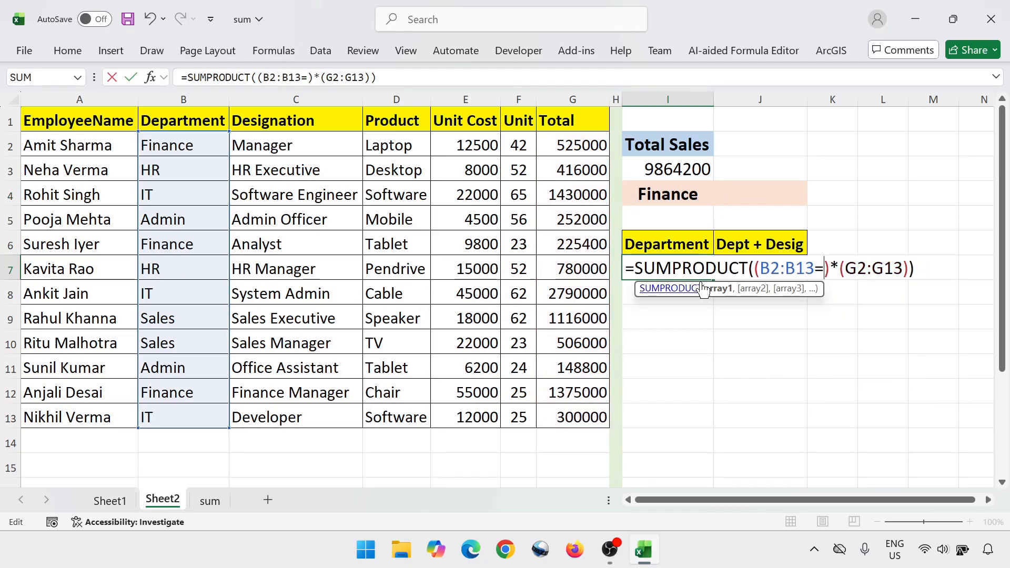
pyautogui.write('""')
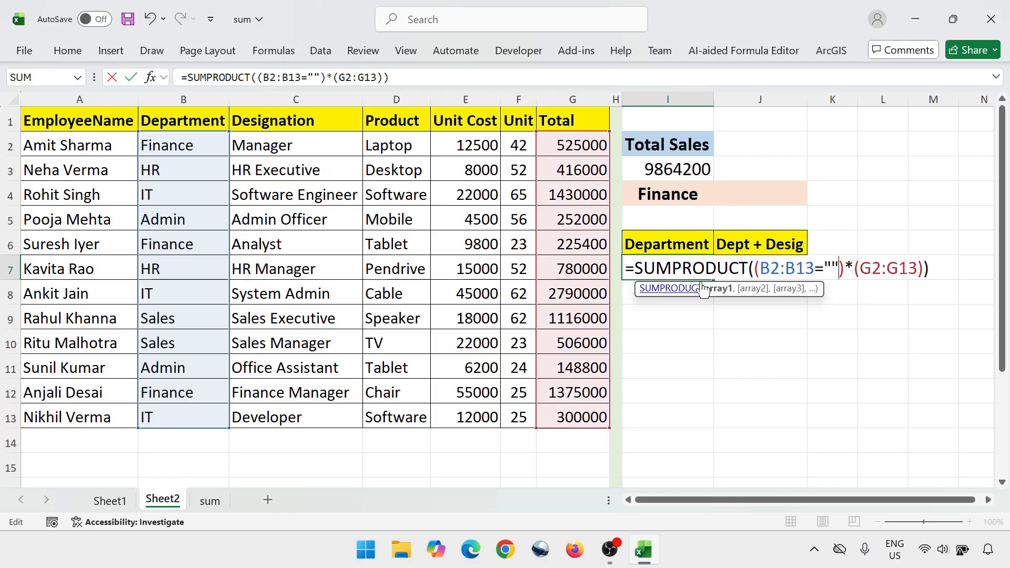
pyautogui.write('IT')
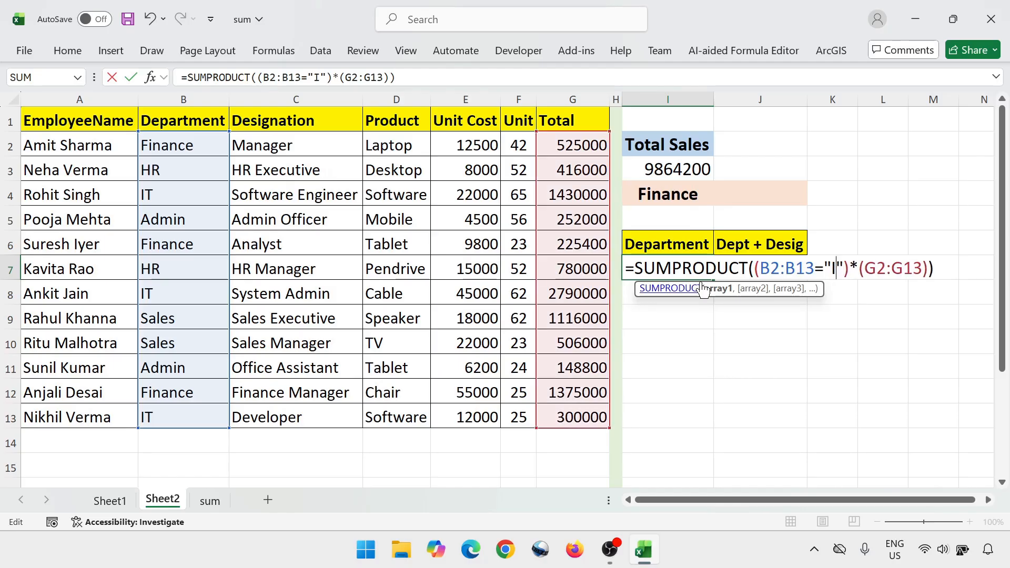
pyautogui.press('Return')
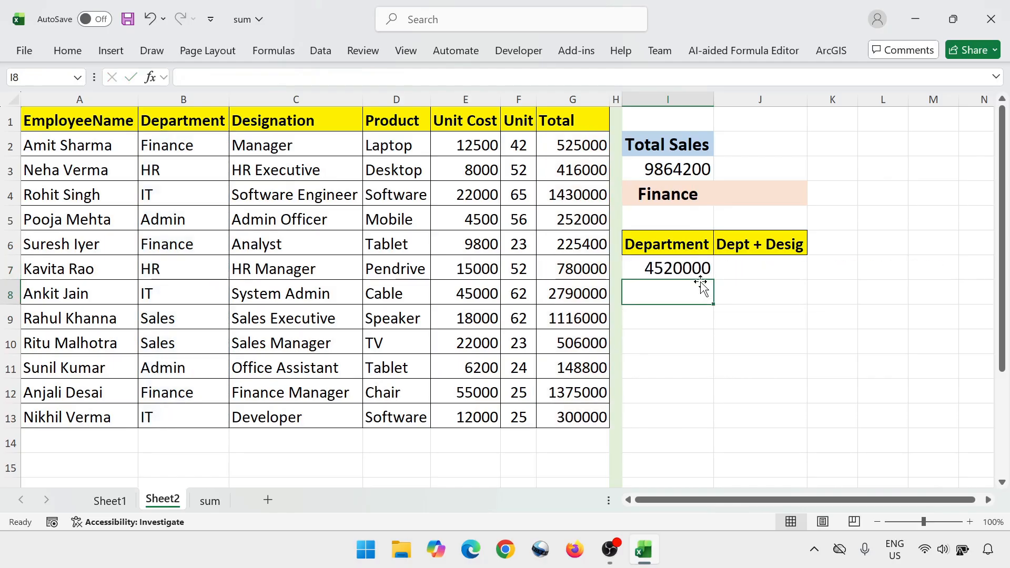
# Replace the literal "IT" in the I7 SUMPRODUCT formula with "Admin" and commit it
pyautogui.click(700, 278)
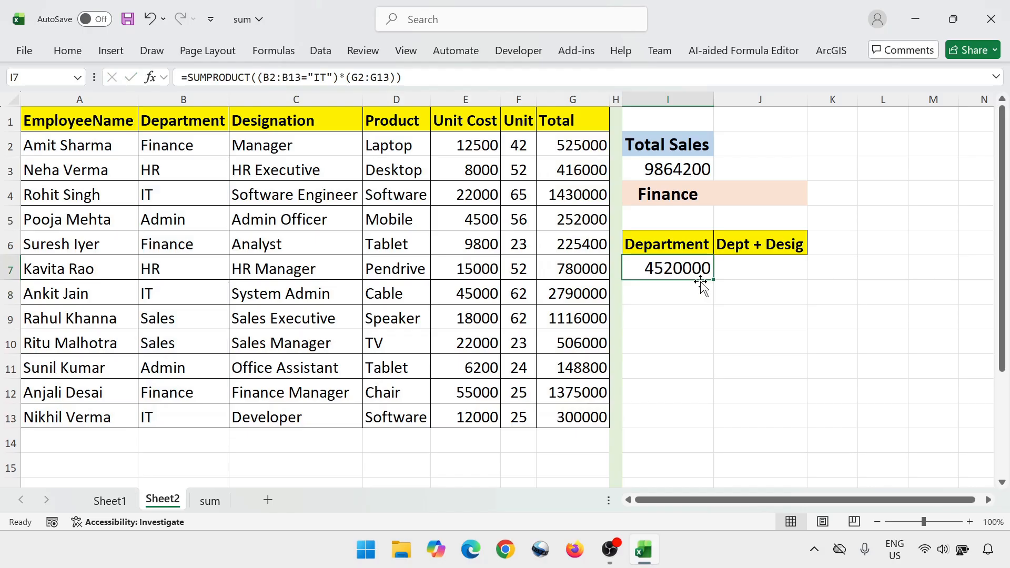
pyautogui.doubleClick(701, 278)
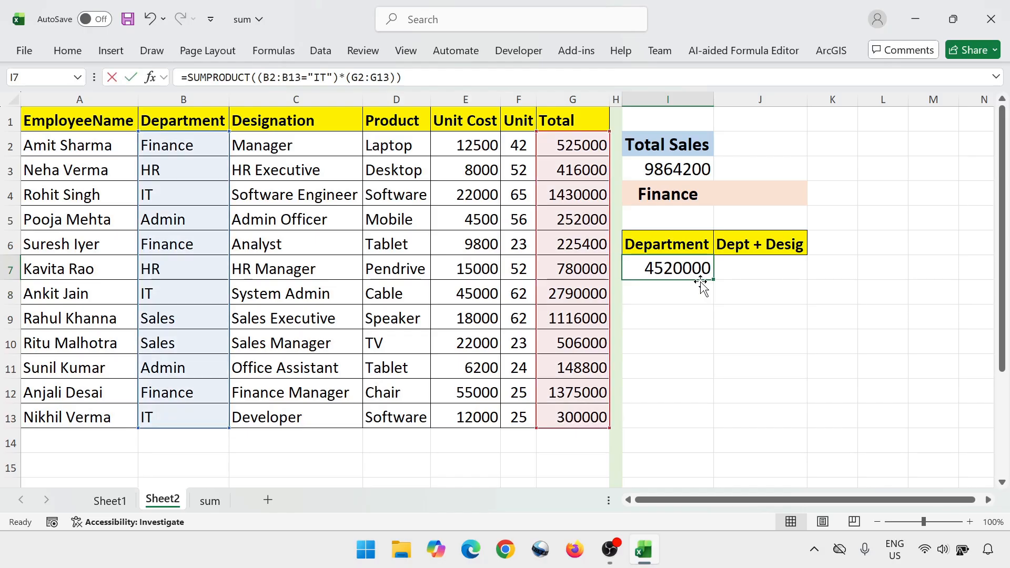
pyautogui.press('Left')
pyautogui.press('Left')
pyautogui.press('Left')
pyautogui.press('Left')
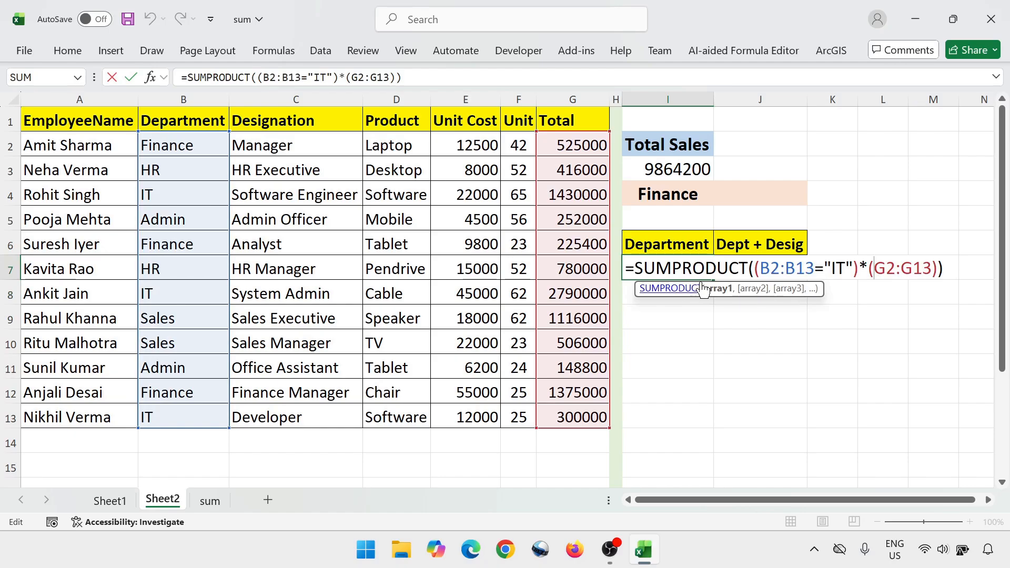
pyautogui.press('Right')
pyautogui.press('Delete')
pyautogui.press('BackSpace')
pyautogui.write('Admin')
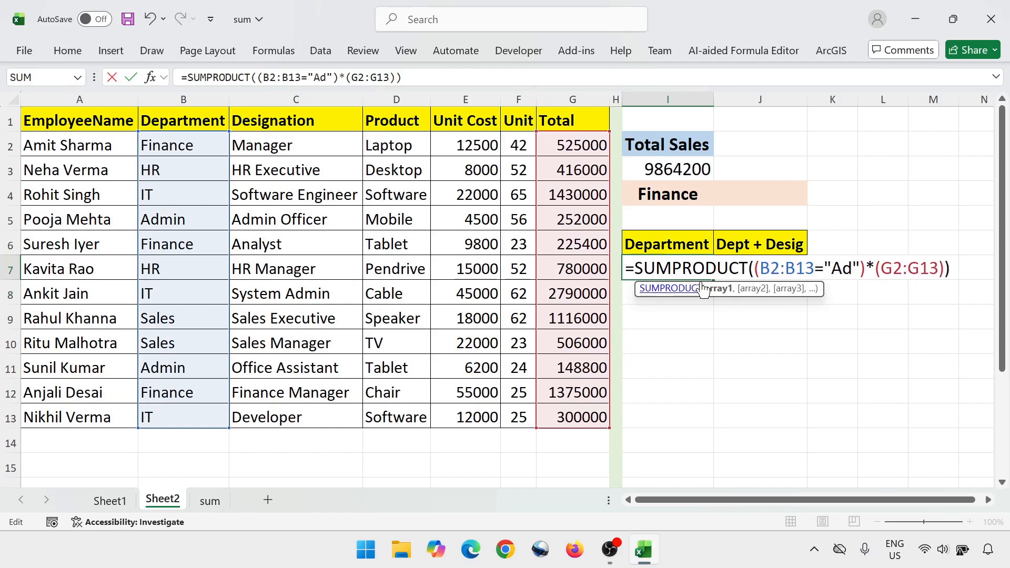
pyautogui.press('Return')
pyautogui.press('Up')
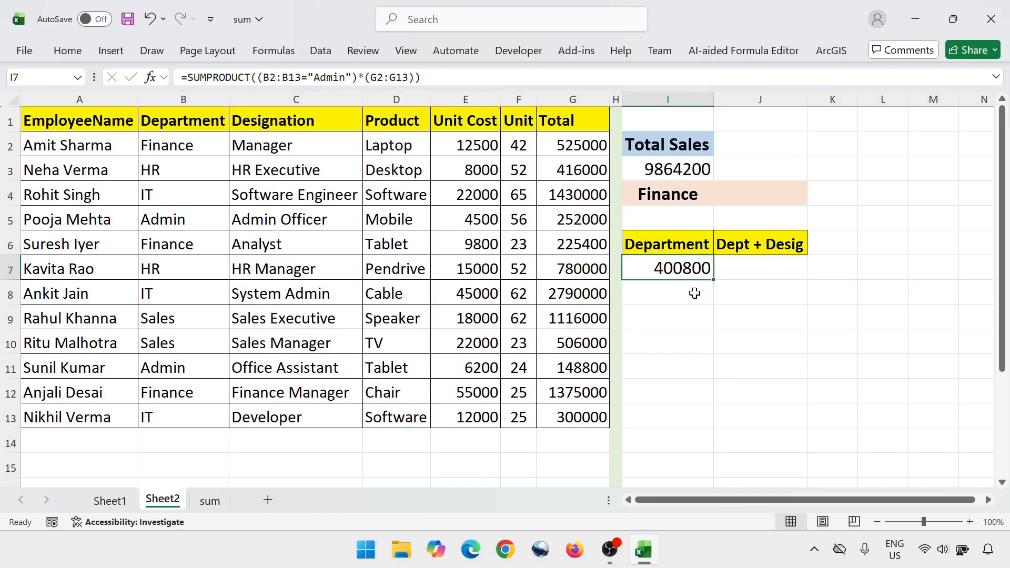
# Review the I7 formula and restore its I4 reference as the department criterion in place of the literal text
pyautogui.press('F2')
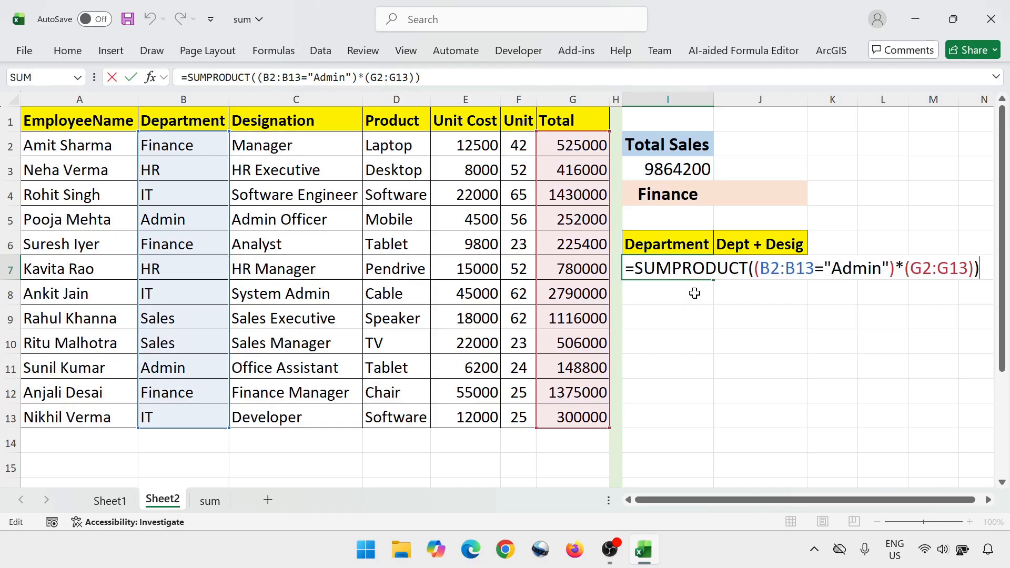
pyautogui.press('Left')
pyautogui.press('Return')
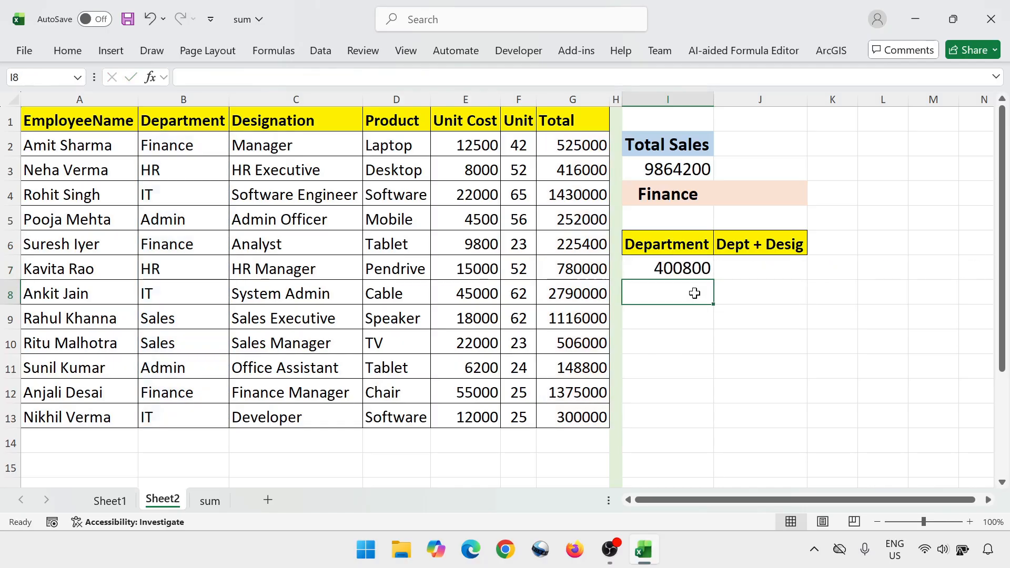
pyautogui.press('Up')
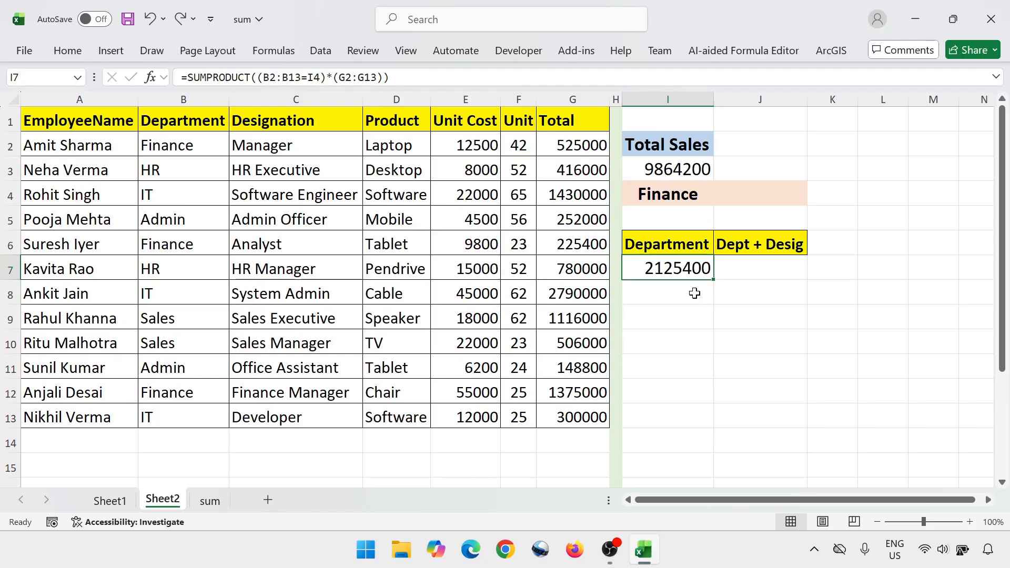
pyautogui.press('Down')
pyautogui.press('Up')
# Begin a SUMPRODUCT formula in J7 with the department condition (B2:B13=I4)
pyautogui.press('Right')
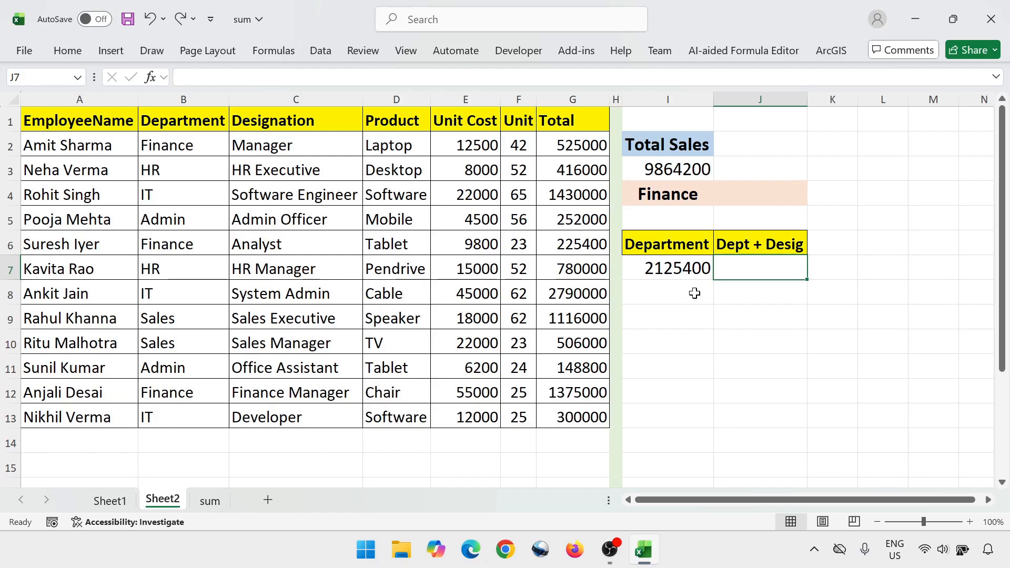
pyautogui.write('=su')
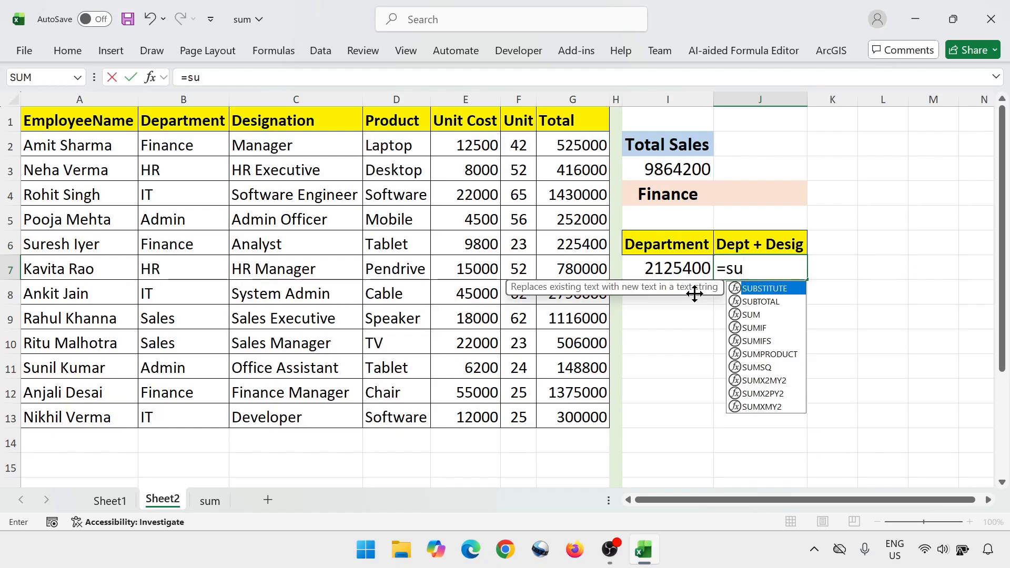
pyautogui.write('mpro')
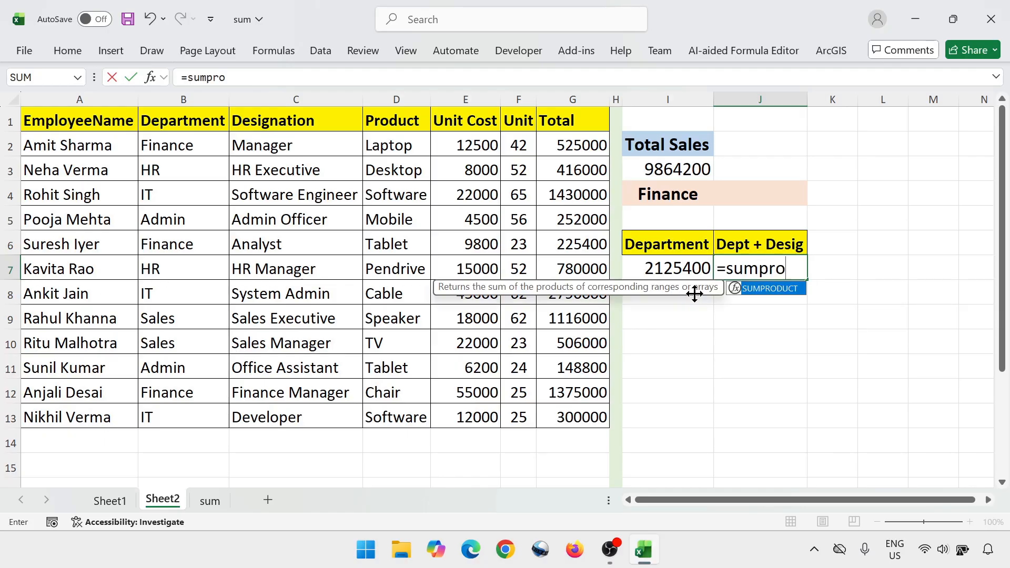
pyautogui.press('Tab')
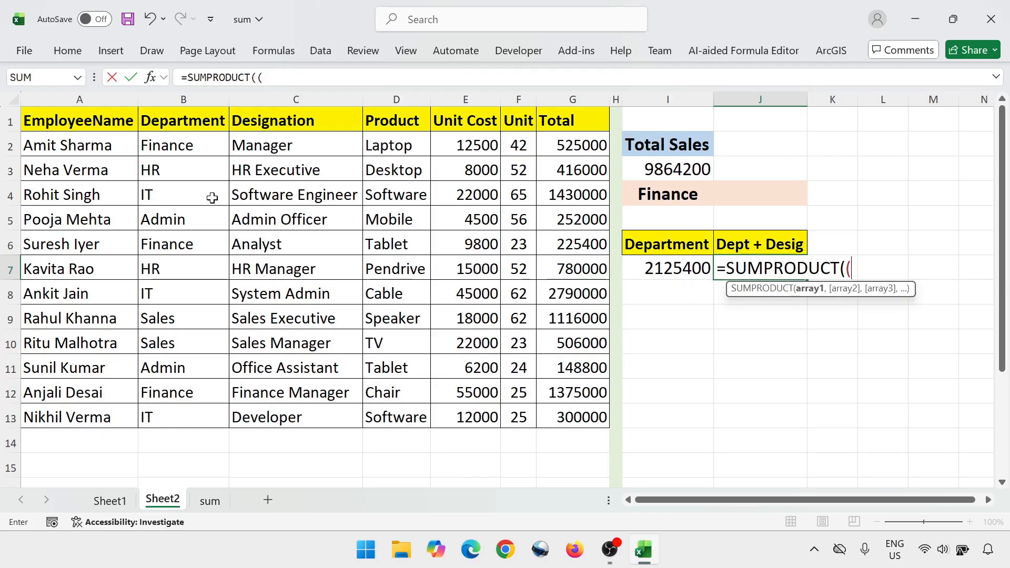
pyautogui.click(197, 142)
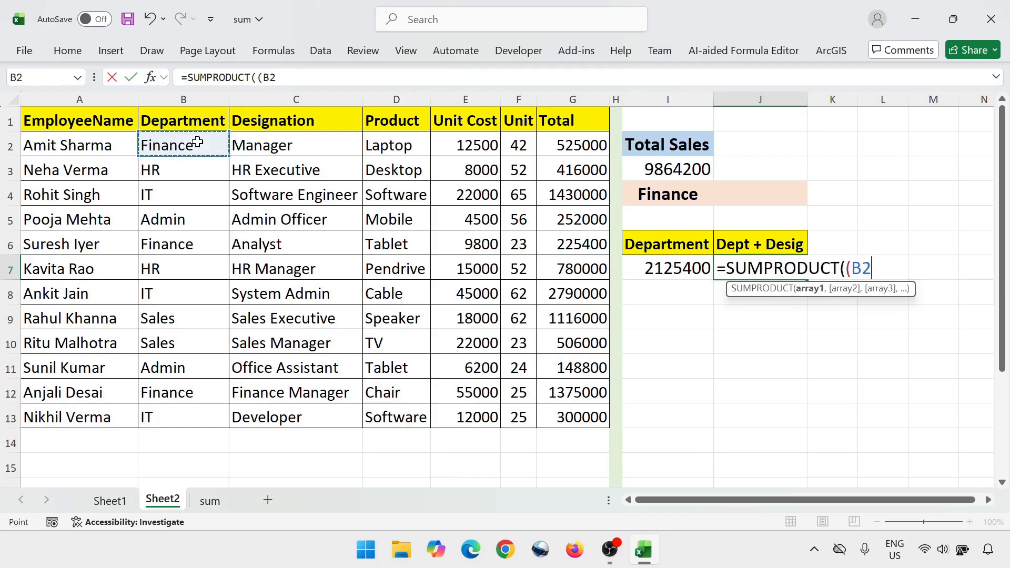
pyautogui.hotkey('ctrl', 'shift', 'Down')
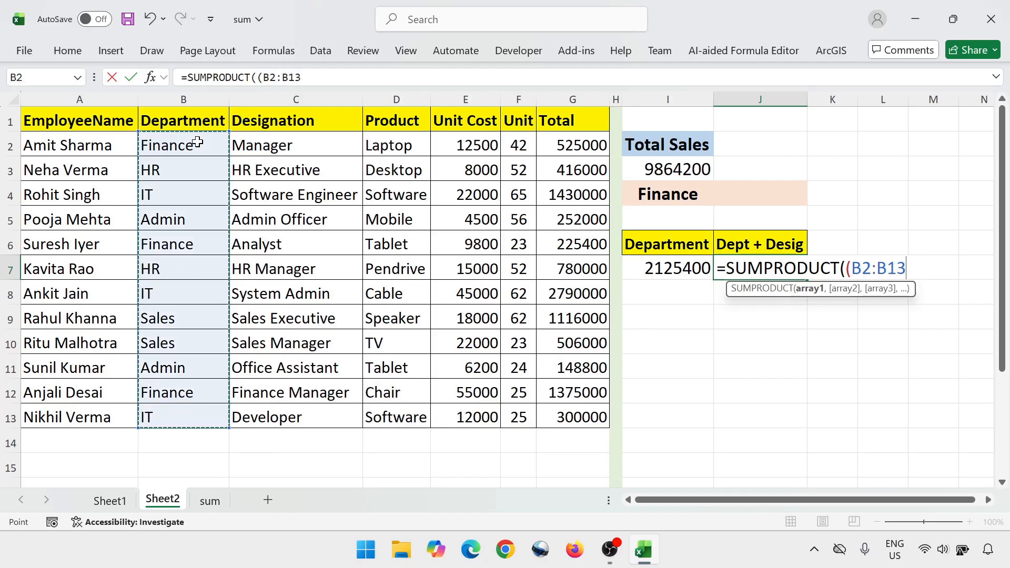
pyautogui.write('=')
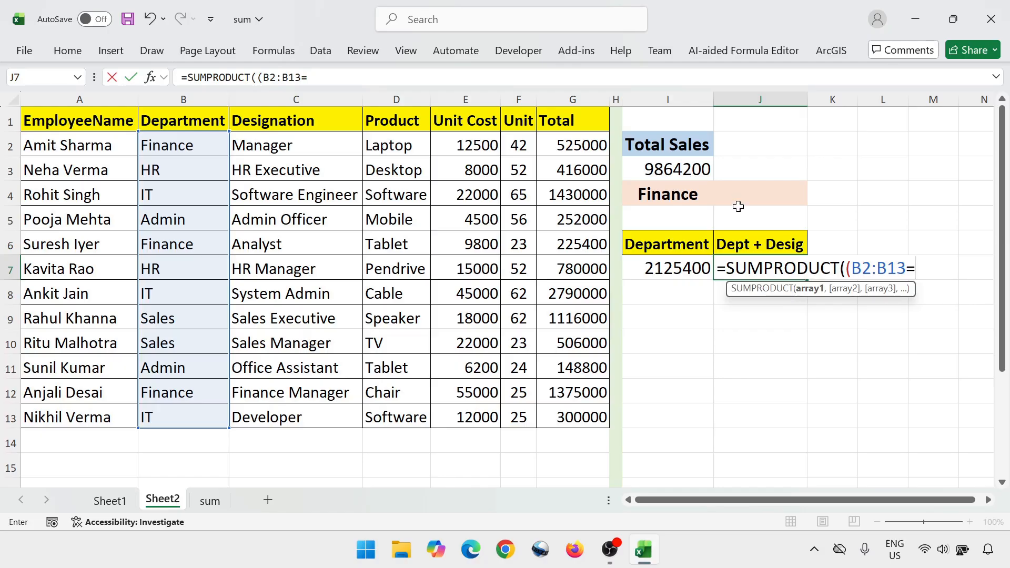
pyautogui.click(681, 193)
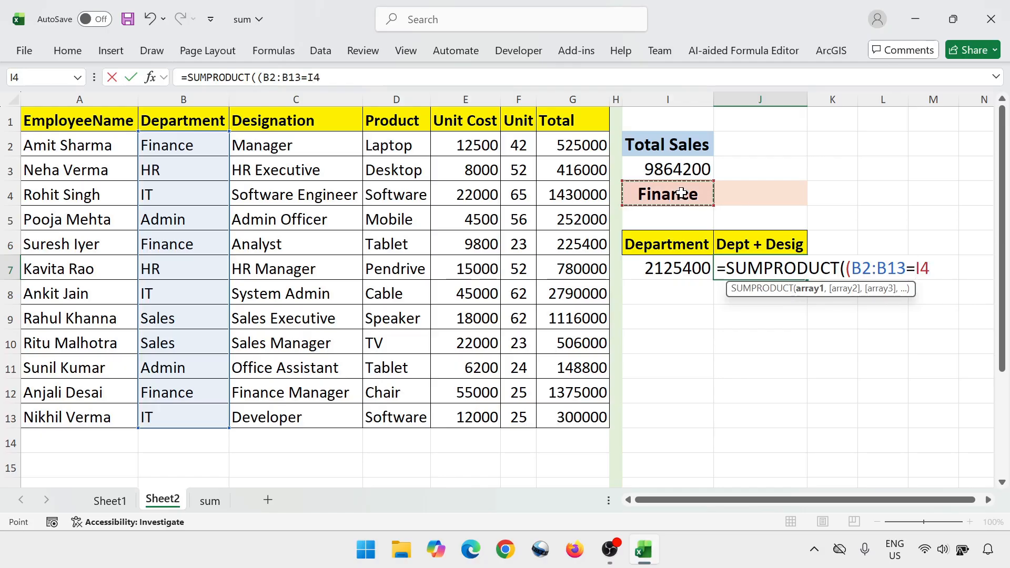
pyautogui.write(')*(')
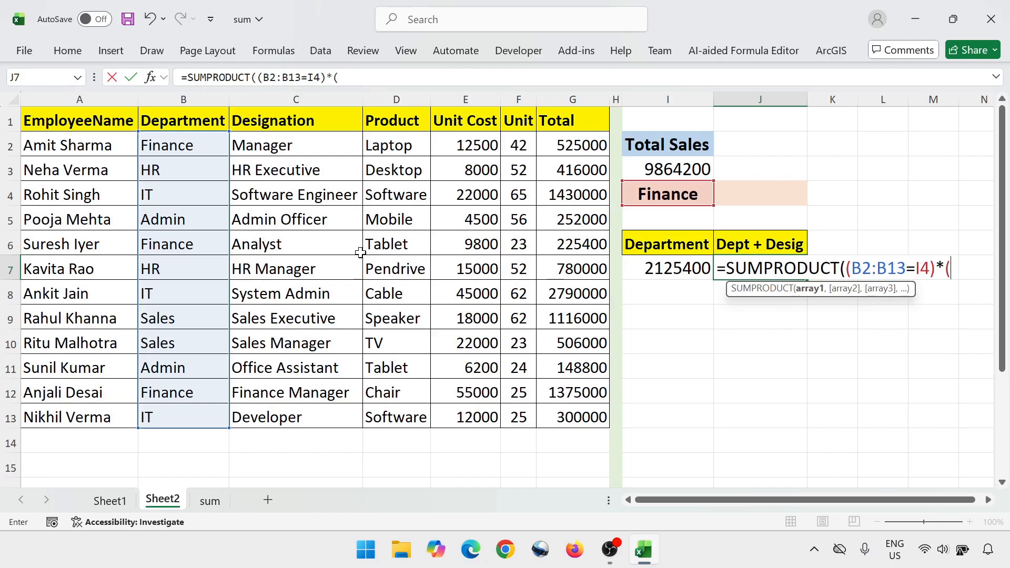
# Multiply by the designation condition (C2:C13=J4) in the J7 formula
pyautogui.click(300, 143)
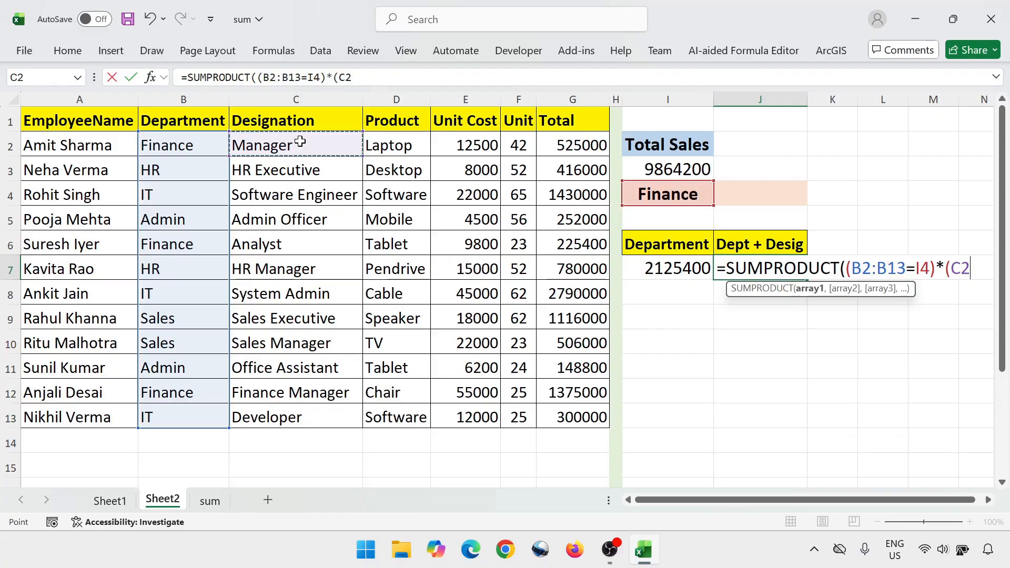
pyautogui.hotkey('ctrl', 'shift', 'Down')
pyautogui.write('=')
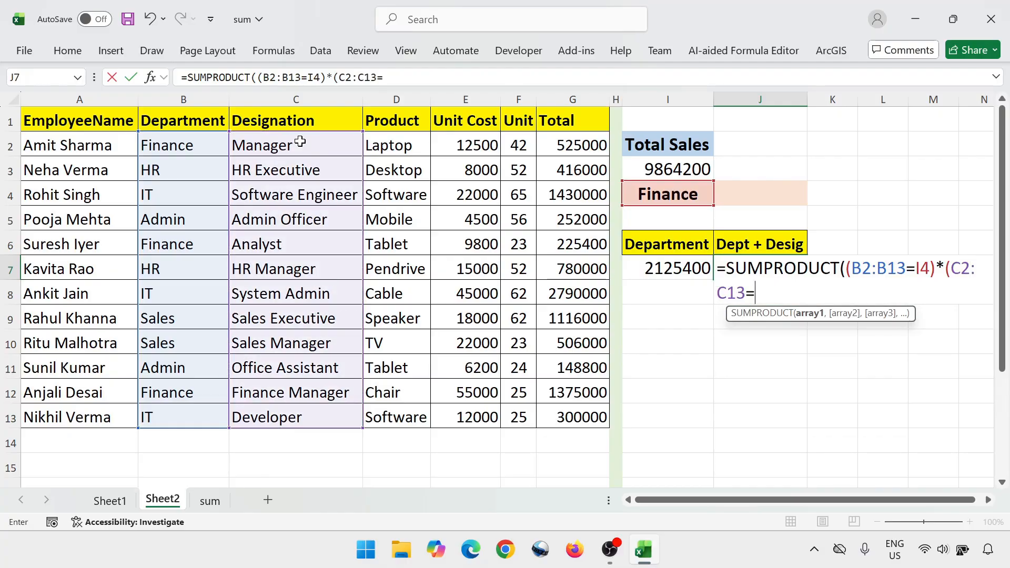
pyautogui.click(771, 193)
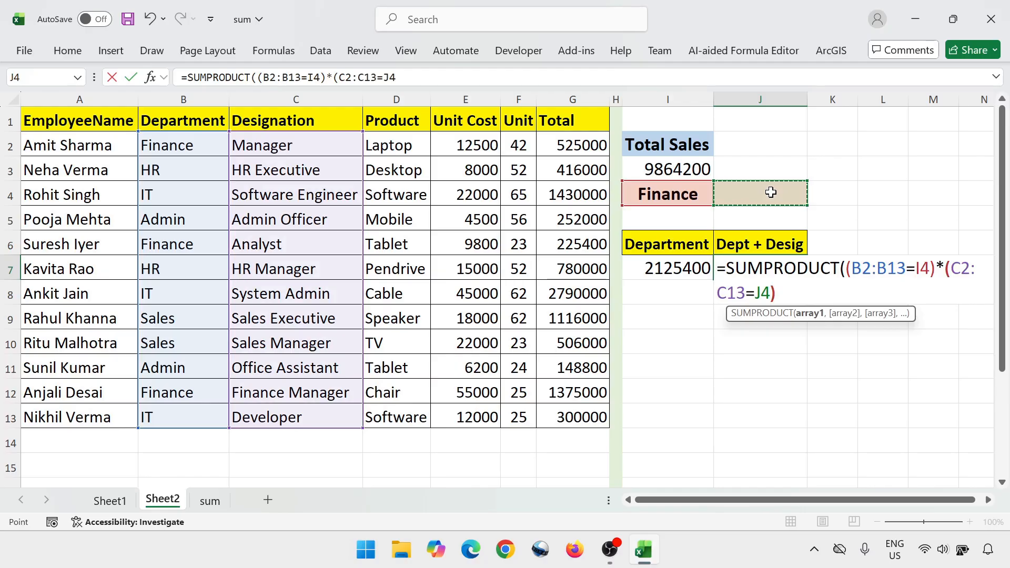
pyautogui.write(')*')
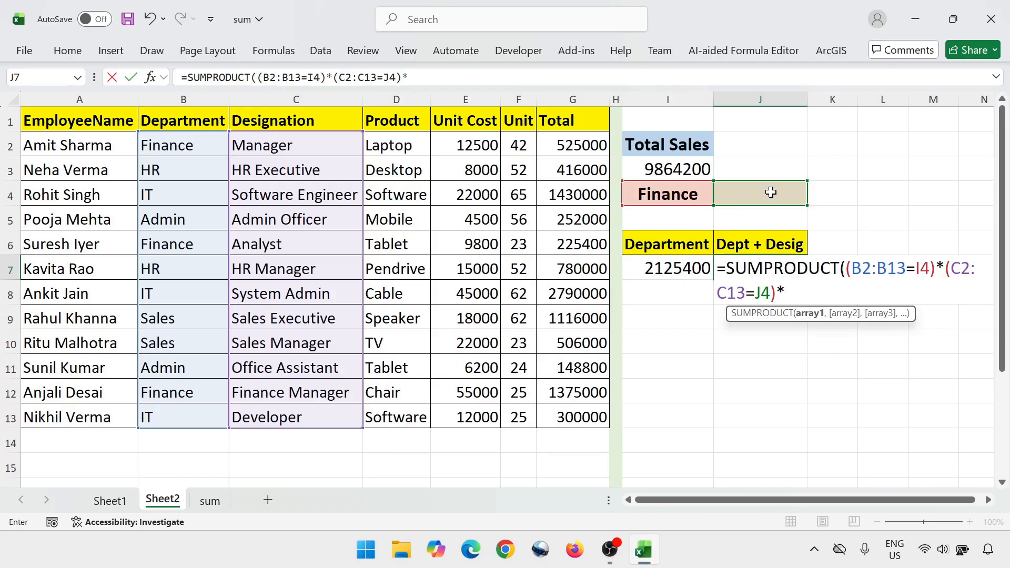
# Finish the J7 formula by multiplying by the Unit range F2:F13, and commit it
pyautogui.click(525, 146)
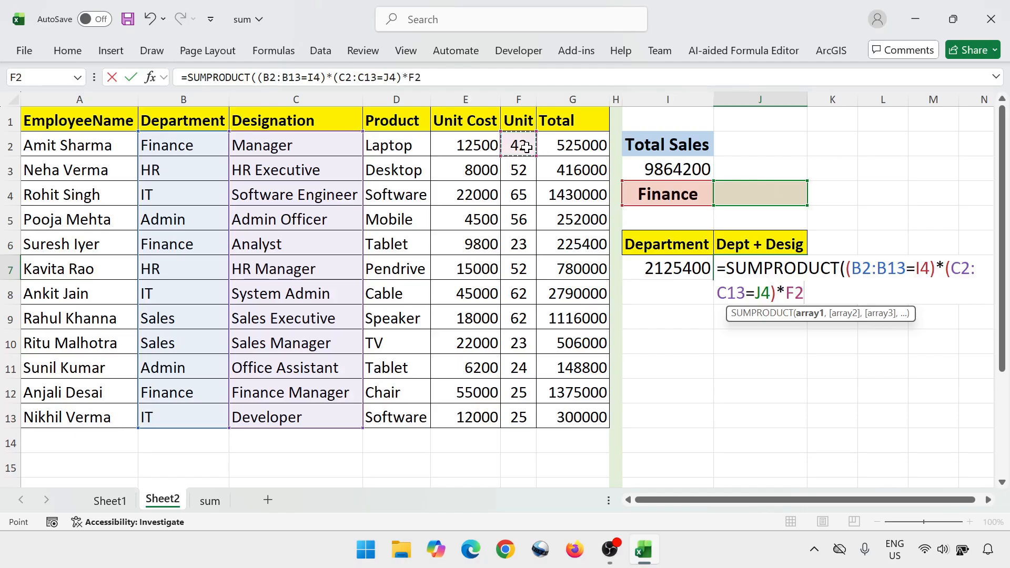
pyautogui.hotkey('ctrl', 'shift', 'Down')
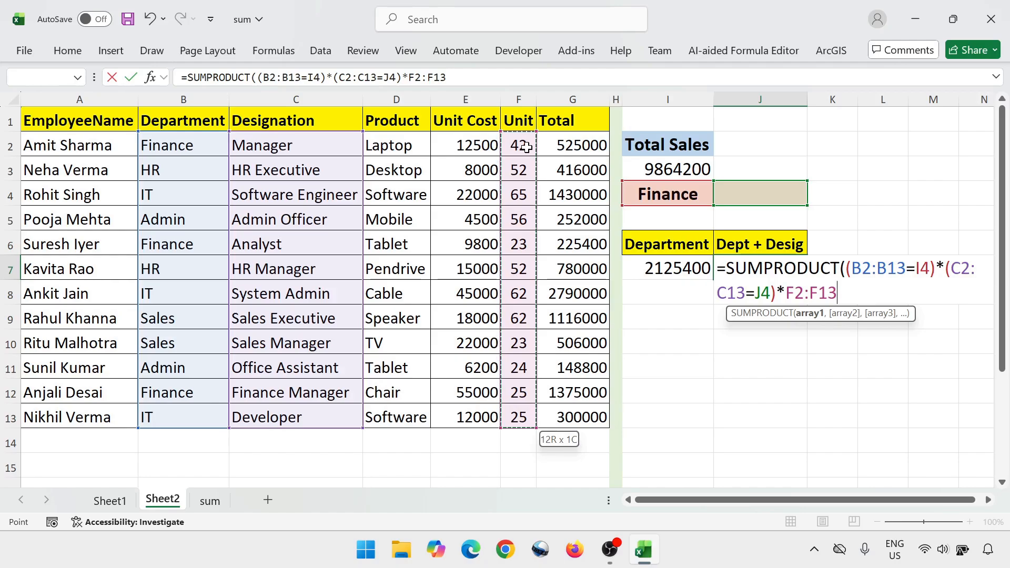
pyautogui.write(')')
pyautogui.press('Return')
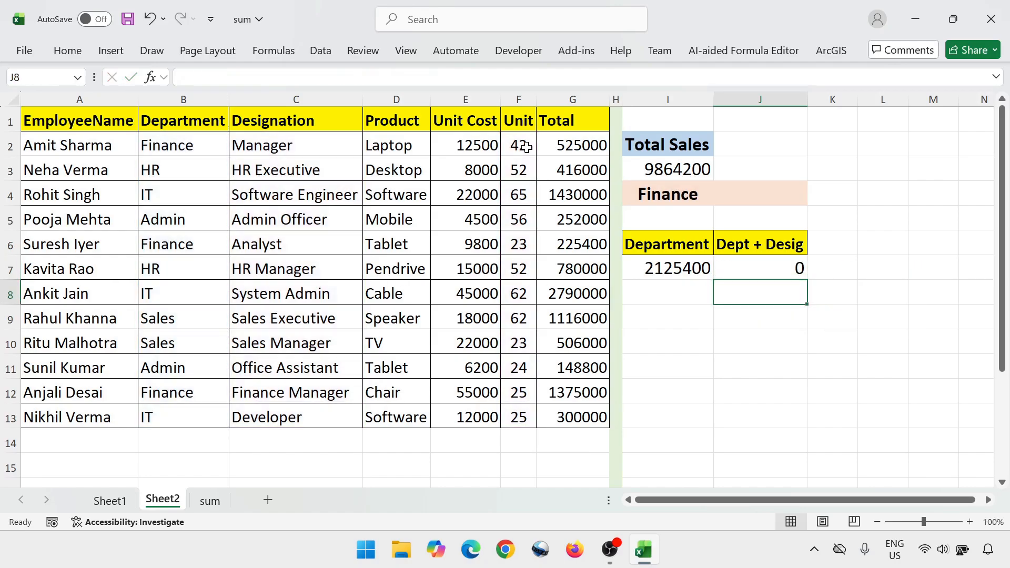
pyautogui.press('Up')
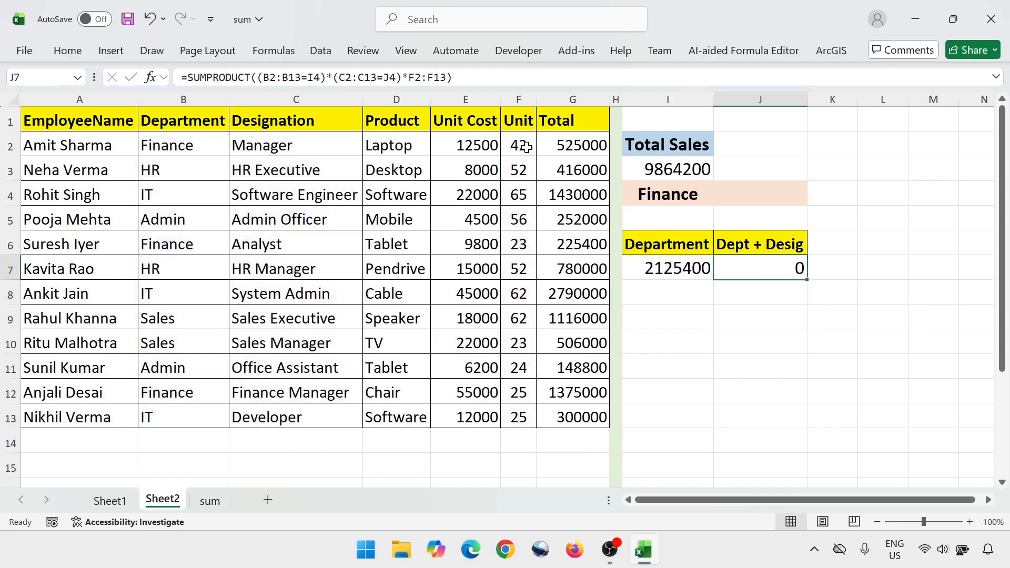
# Open data validation for the designation criterion cell J4 and allow only a List
pyautogui.click(668, 201)
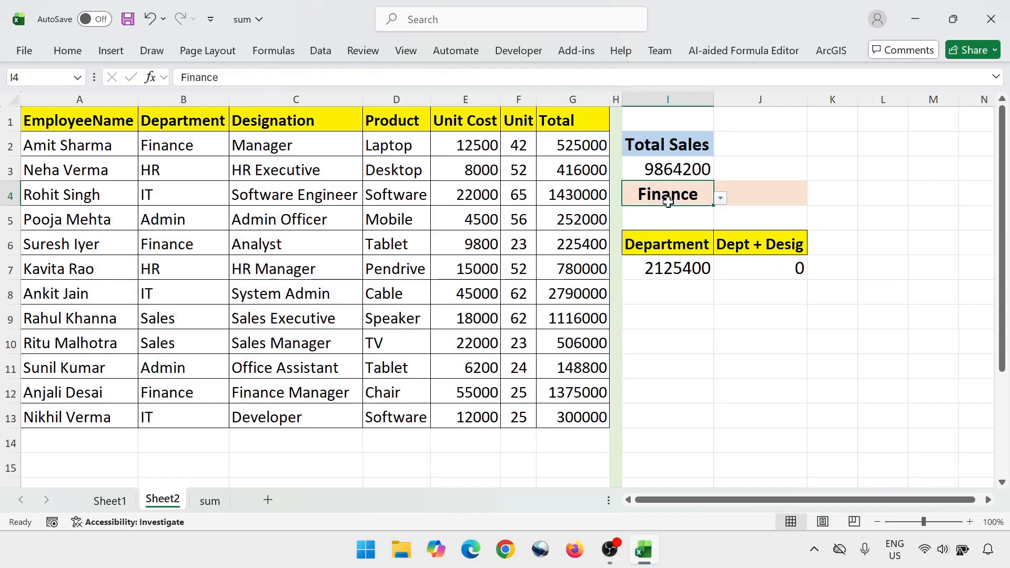
pyautogui.click(769, 199)
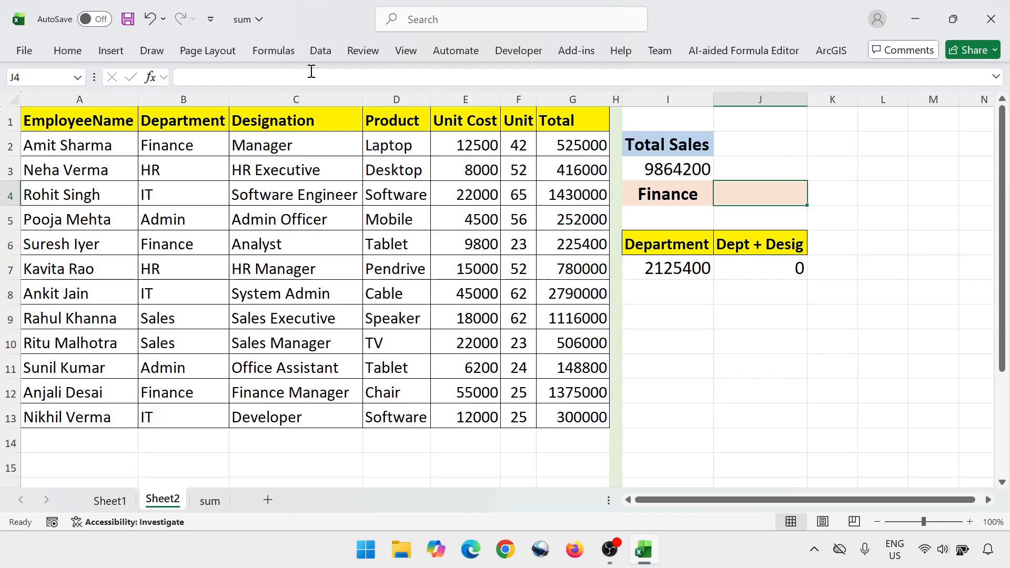
pyautogui.click(321, 51)
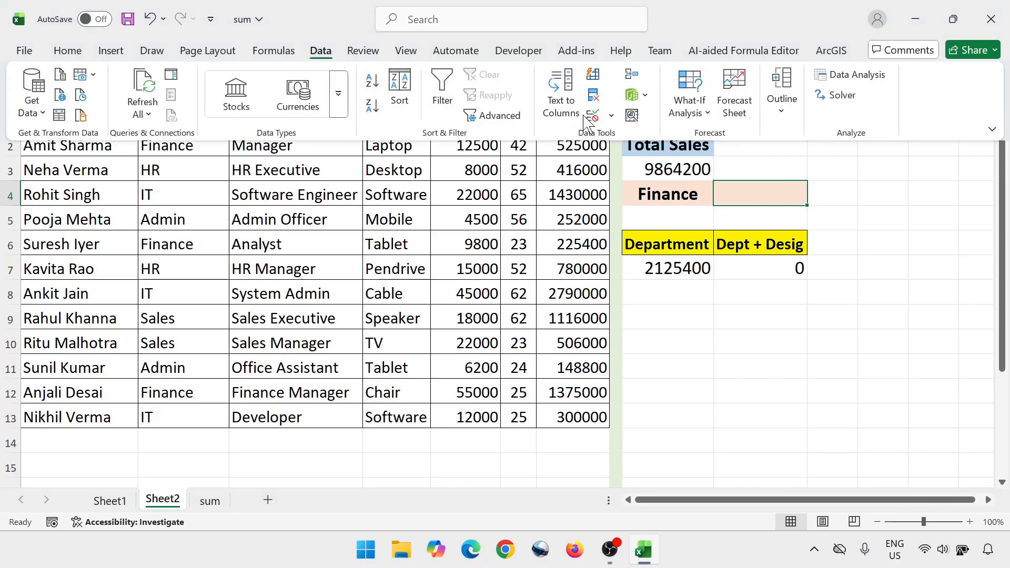
pyautogui.click(610, 114)
pyautogui.click(636, 143)
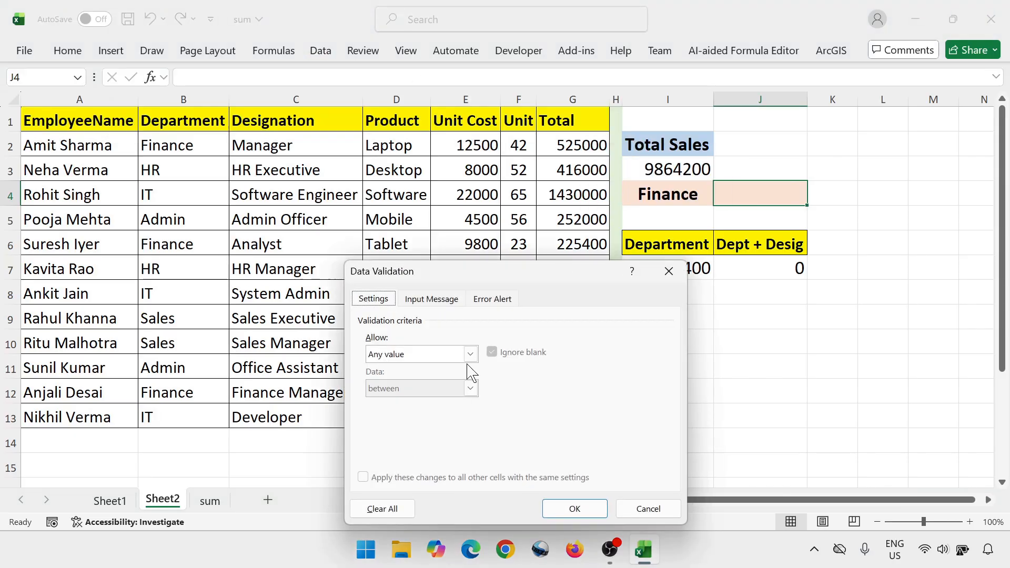
pyautogui.click(413, 355)
pyautogui.click(403, 403)
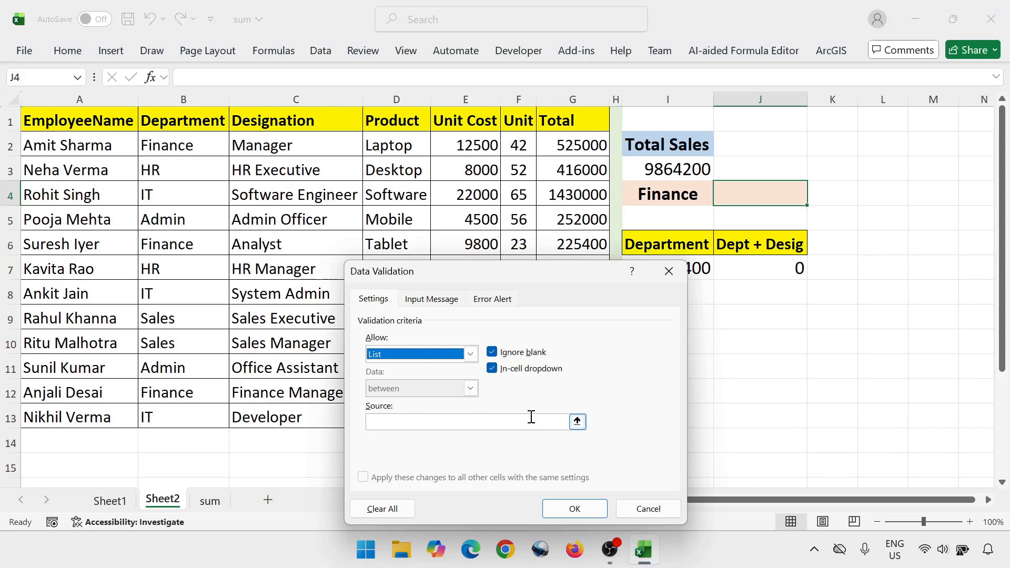
# Set the validation list source to the Designation range $C$2:$C$13, apply it, and choose Manager in J4
pyautogui.click(577, 422)
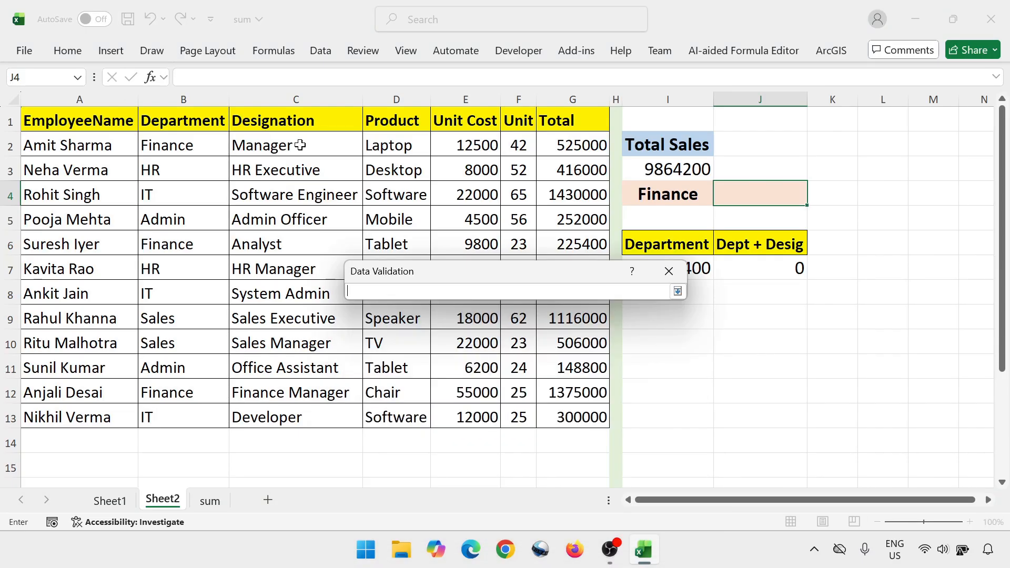
pyautogui.moveTo(300, 146); pyautogui.dragTo(286, 417)
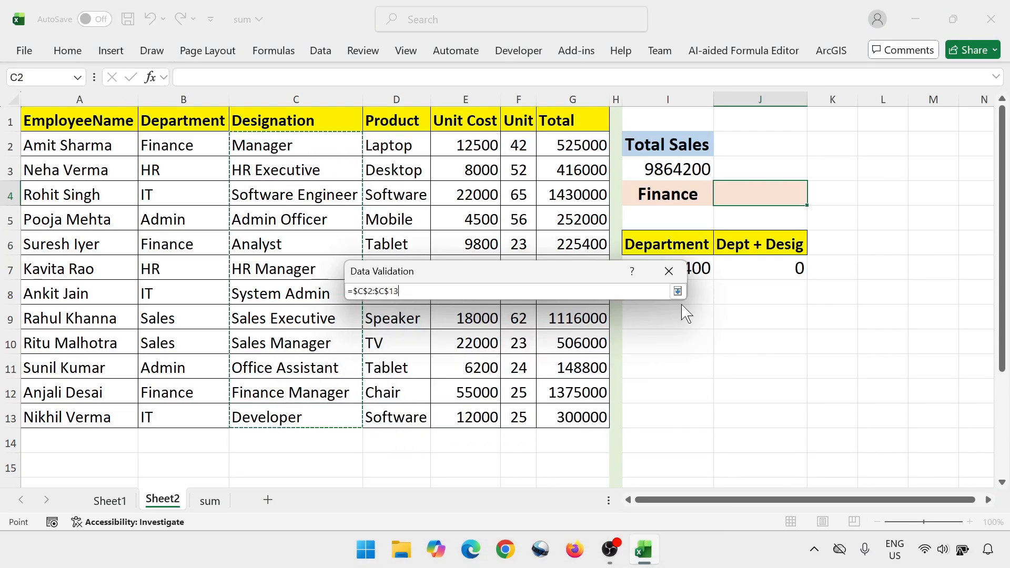
pyautogui.click(678, 291)
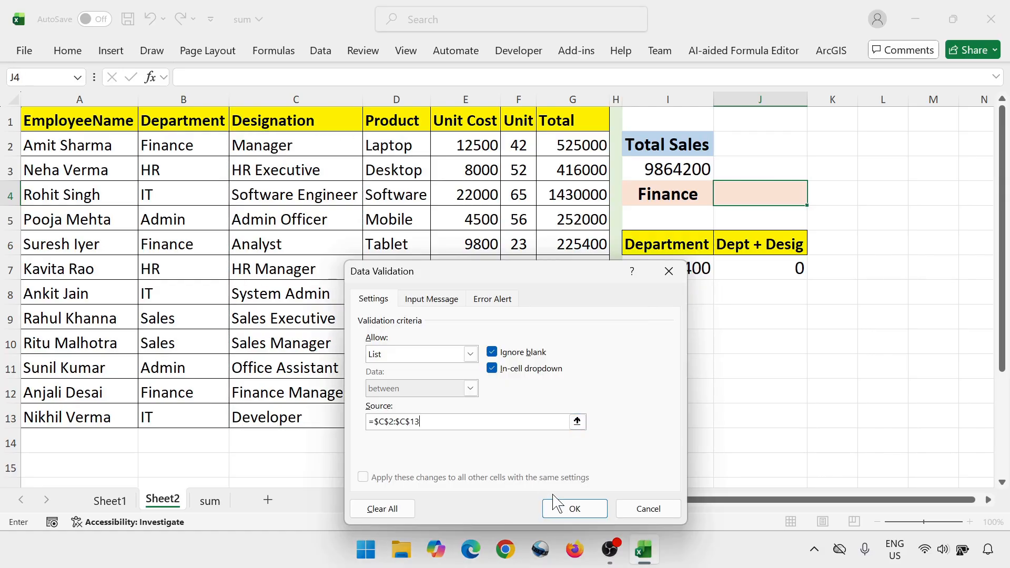
pyautogui.click(568, 508)
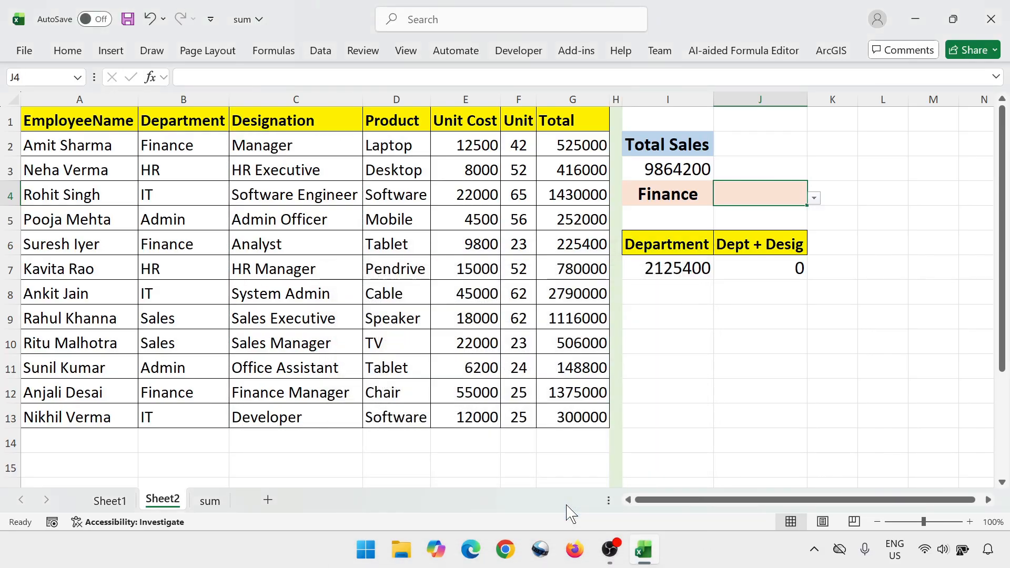
pyautogui.click(815, 197)
pyautogui.click(768, 212)
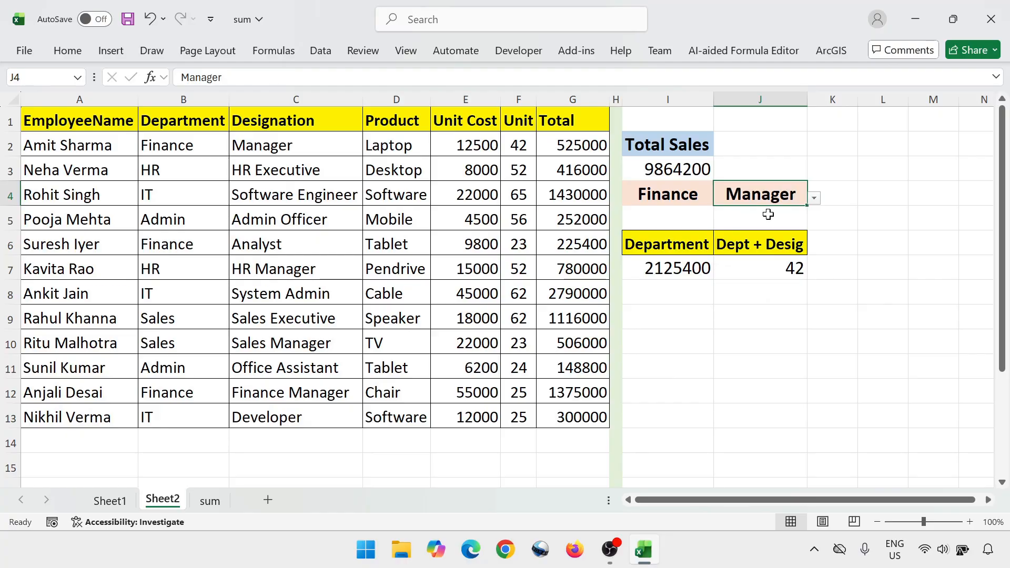
# Check the Finance and Manager criteria in I4 and J4 against row 2's department, designation and unit values
pyautogui.click(674, 196)
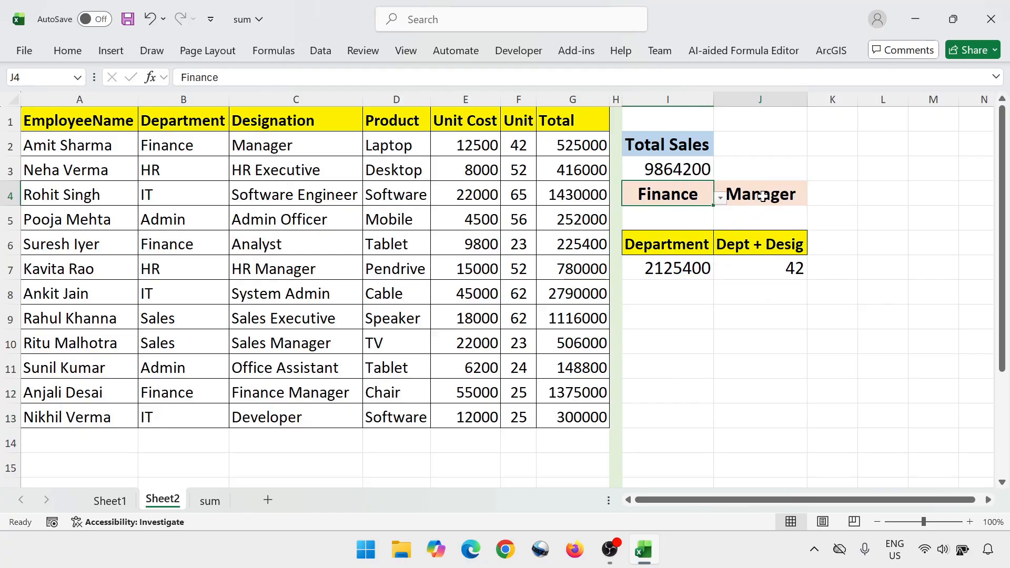
pyautogui.click(762, 197)
pyautogui.click(687, 198)
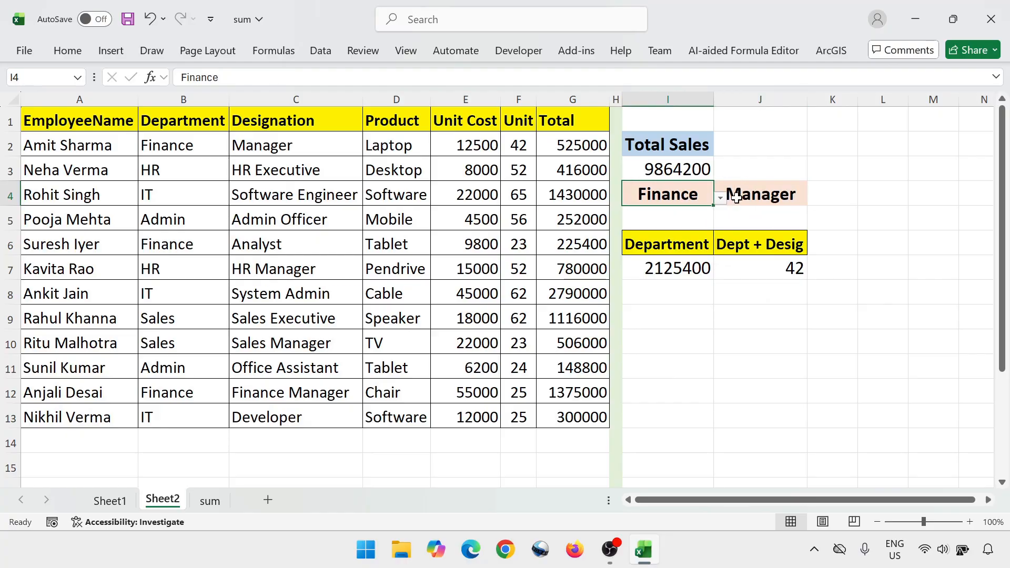
pyautogui.click(733, 194)
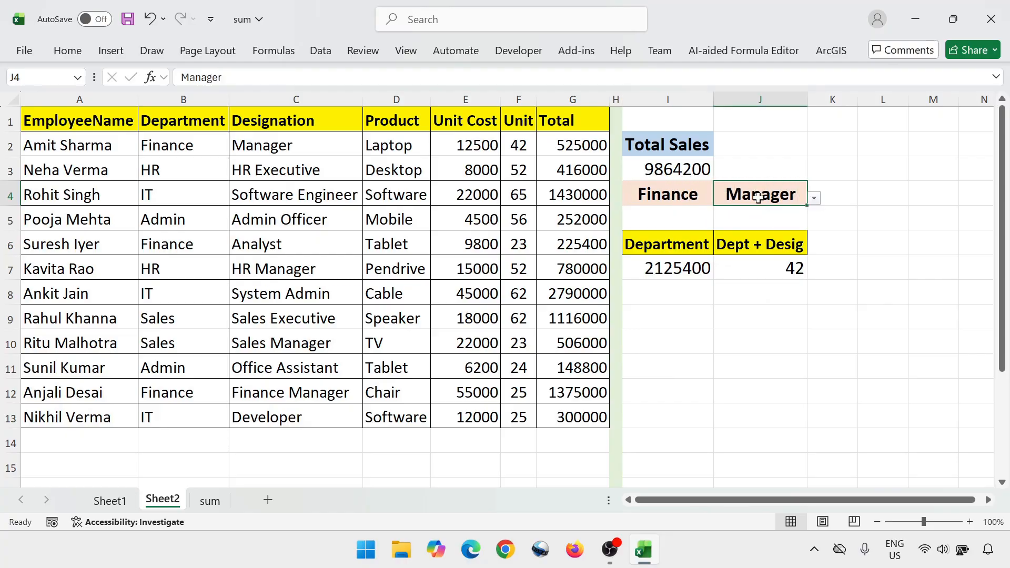
pyautogui.click(217, 147)
pyautogui.click(275, 145)
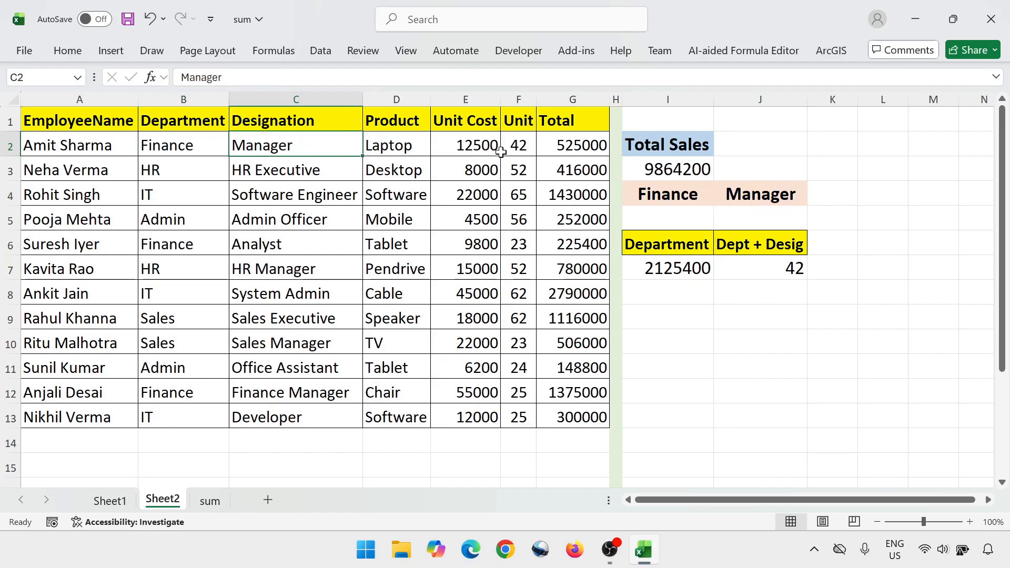
pyautogui.click(519, 146)
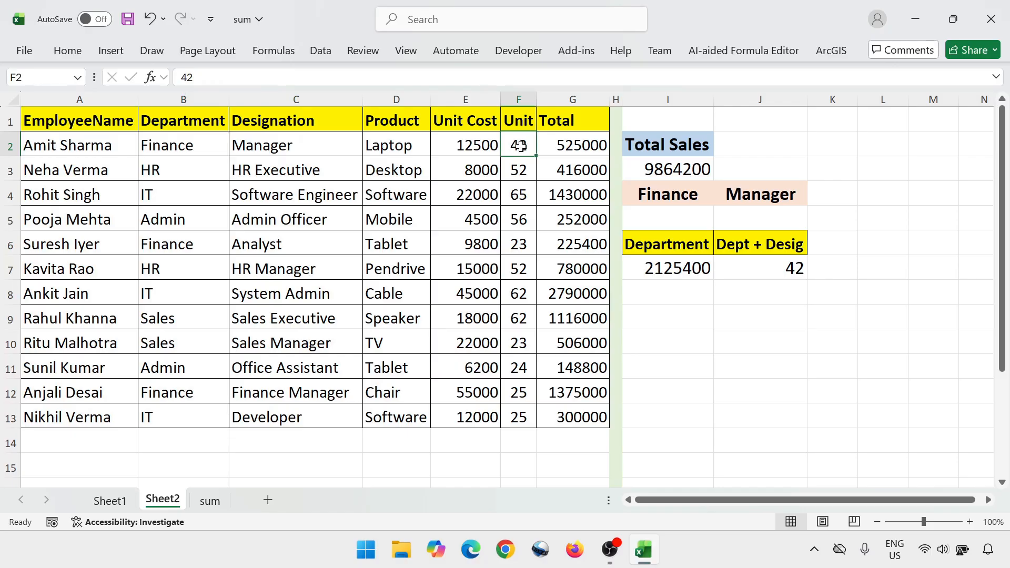
# Choose Analyst as the designation in J4 and compare the J7 result with the Finance Analyst row's units
pyautogui.click(776, 199)
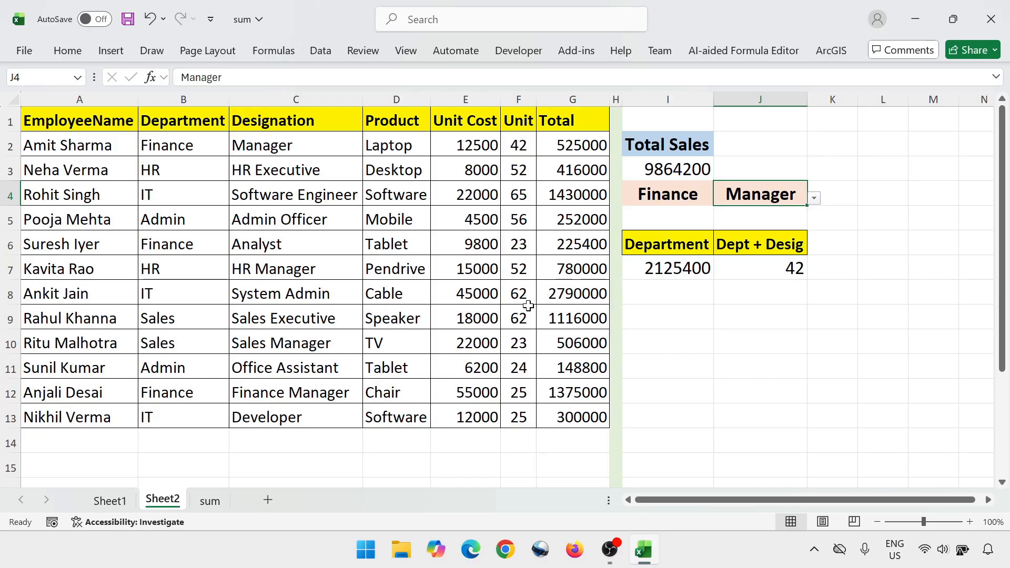
pyautogui.click(814, 198)
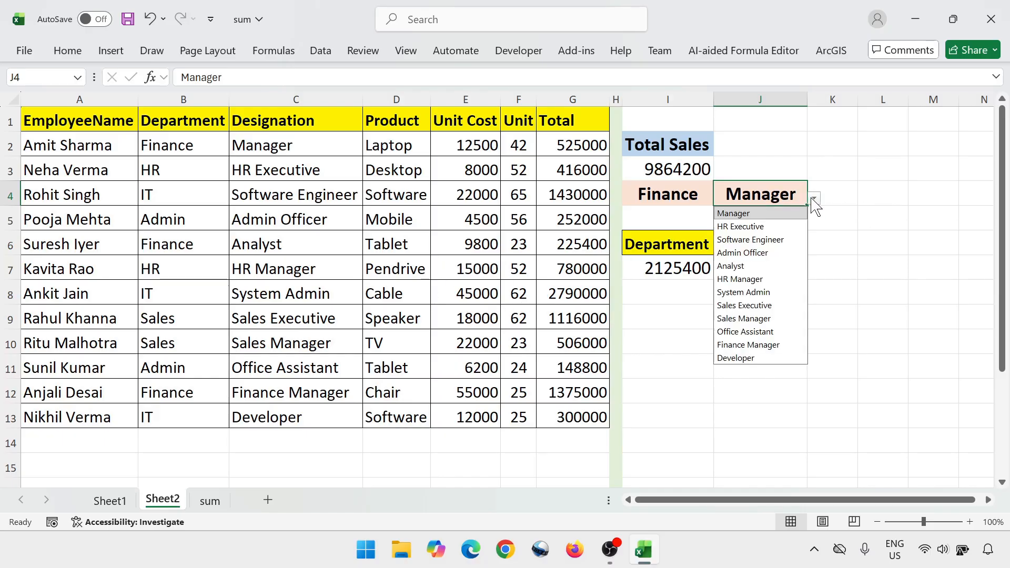
pyautogui.click(758, 267)
pyautogui.click(799, 269)
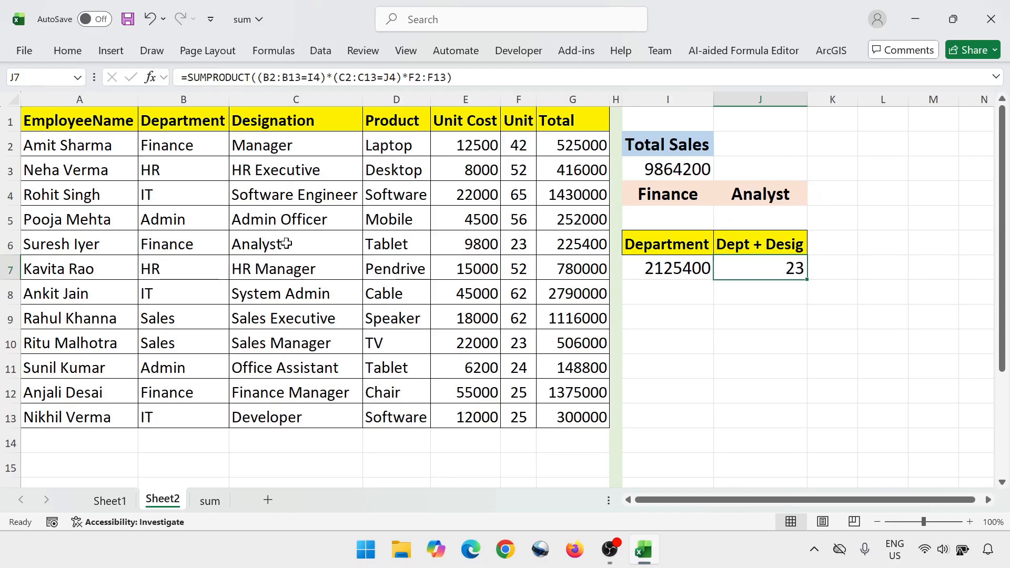
pyautogui.click(190, 238)
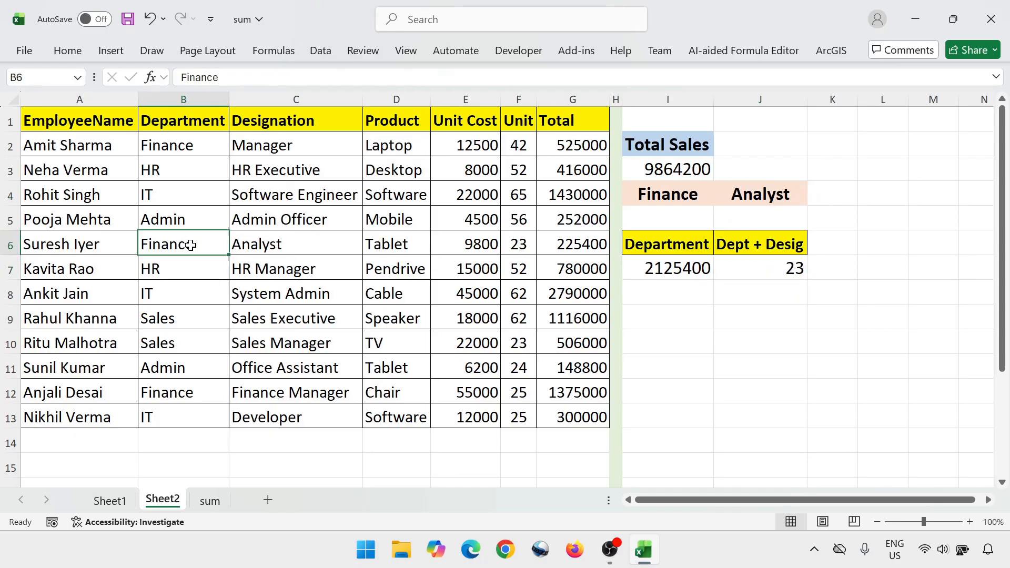
pyautogui.click(285, 243)
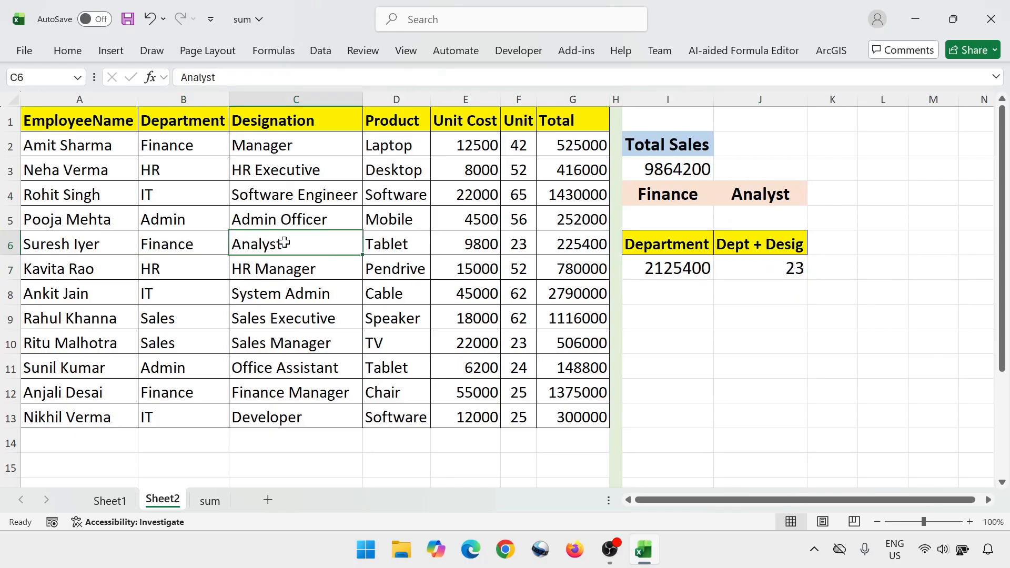
pyautogui.click(521, 245)
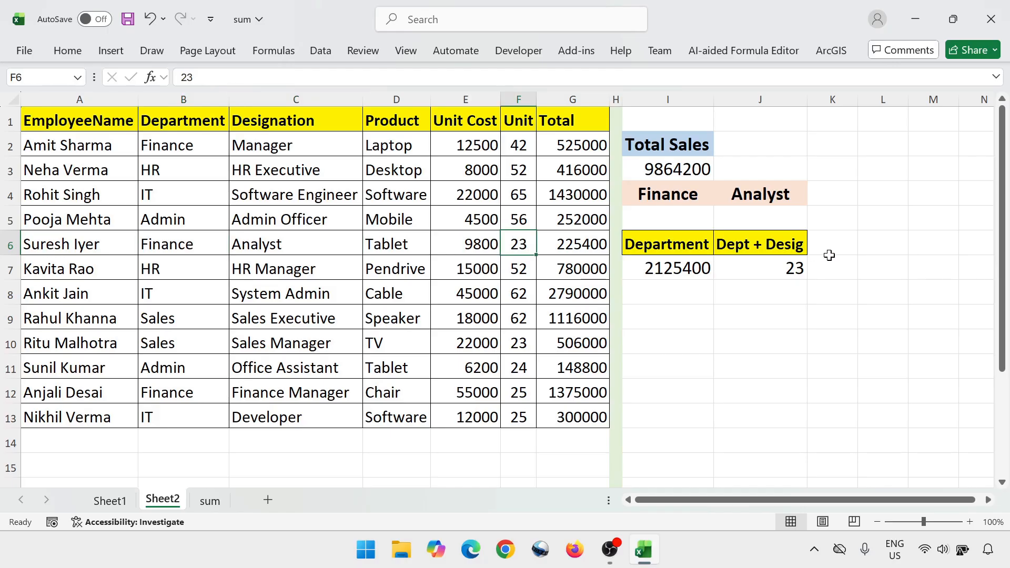
# Change the summed range in the J7 SUMPRODUCT formula to the Total column, G2:G13
pyautogui.click(790, 269)
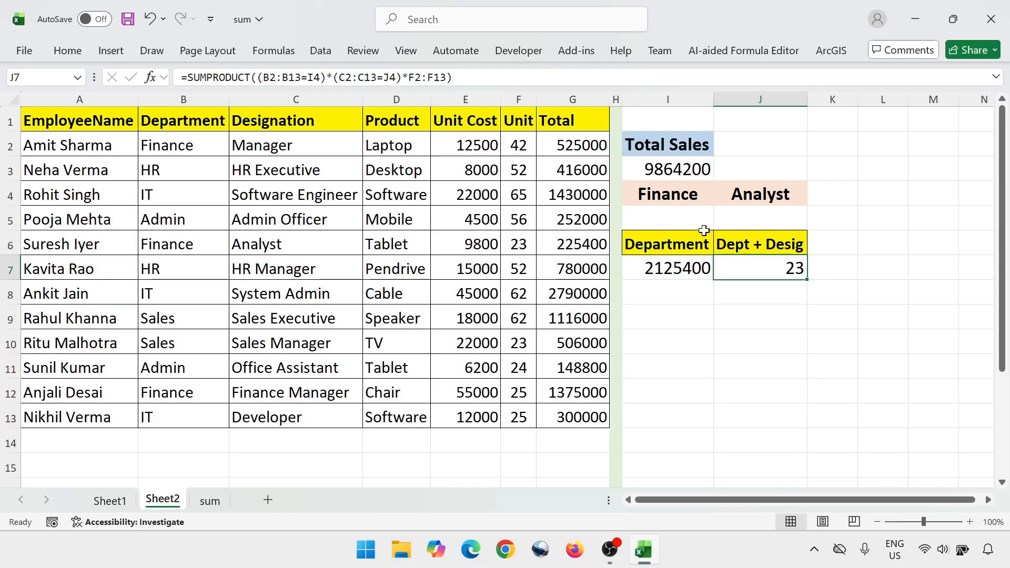
pyautogui.click(416, 78)
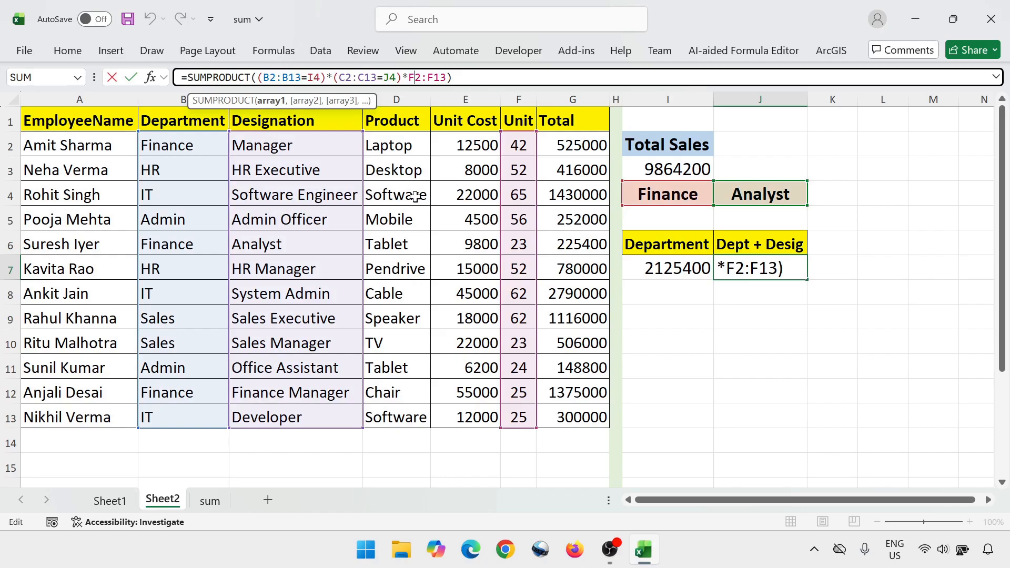
pyautogui.press('BackSpace')
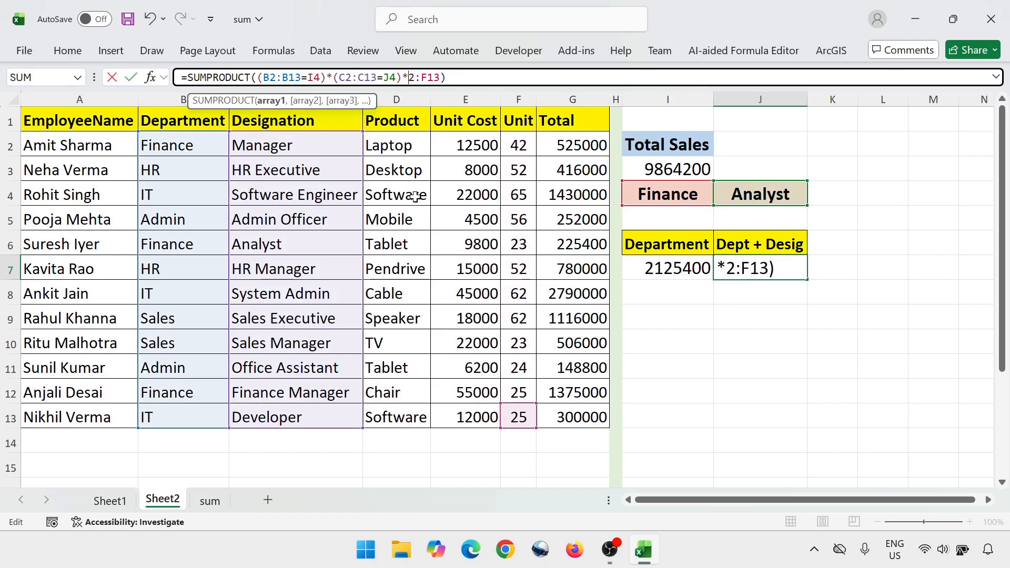
pyautogui.write('g')
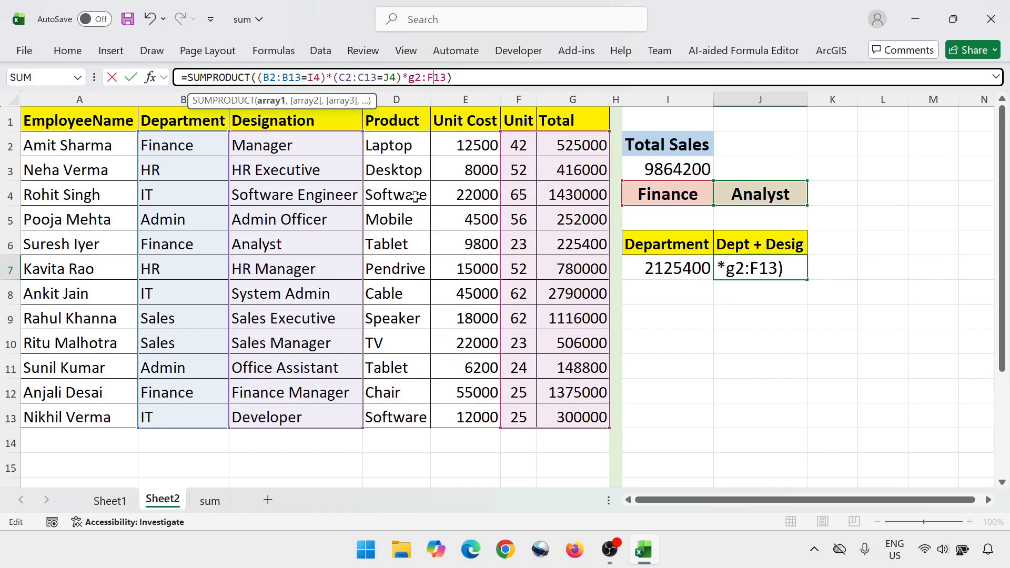
pyautogui.press('Right')
pyautogui.press('Right')
pyautogui.press('Right')
pyautogui.press('BackSpace')
pyautogui.write('g')
pyautogui.press('Return')
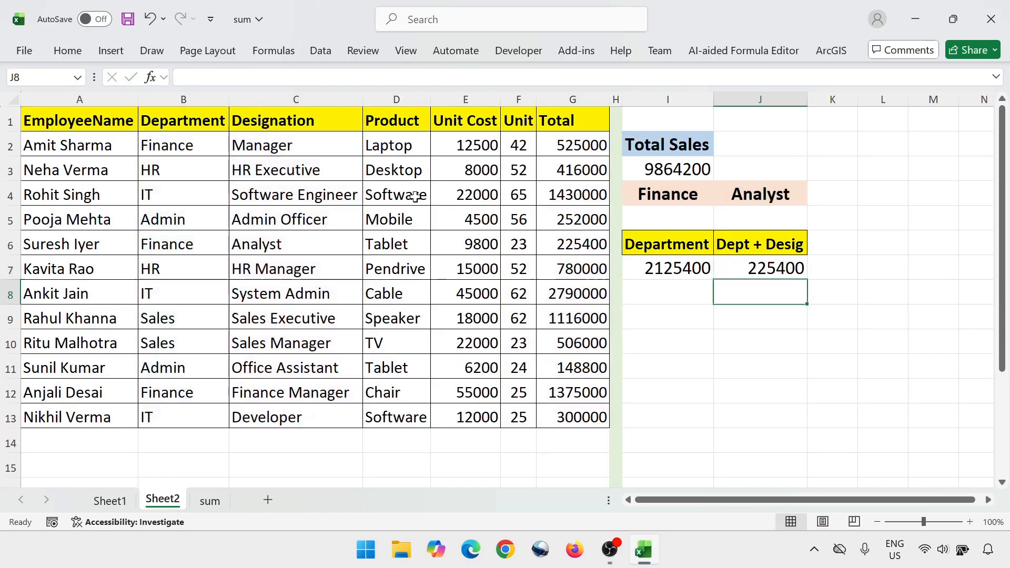
pyautogui.press('Up')
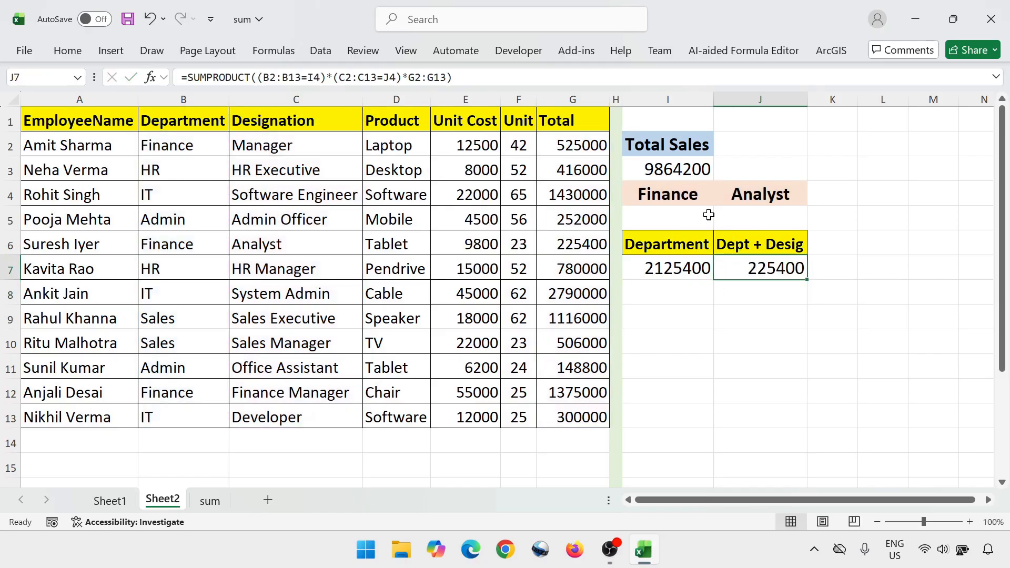
# Set the department criterion in I4 to IT and the designation criterion in J4 to Software Engineer
pyautogui.click(703, 198)
pyautogui.click(722, 199)
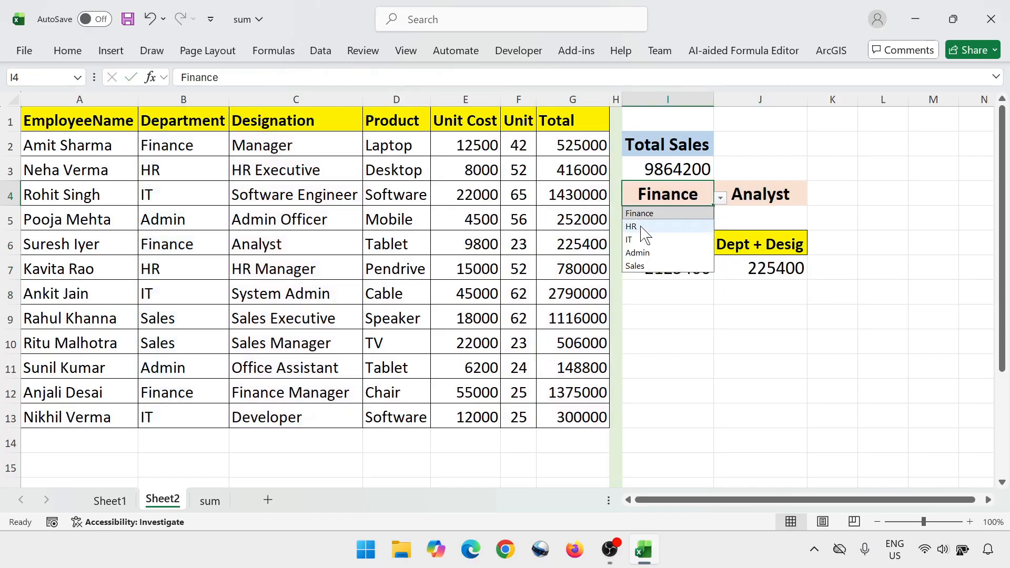
pyautogui.click(634, 240)
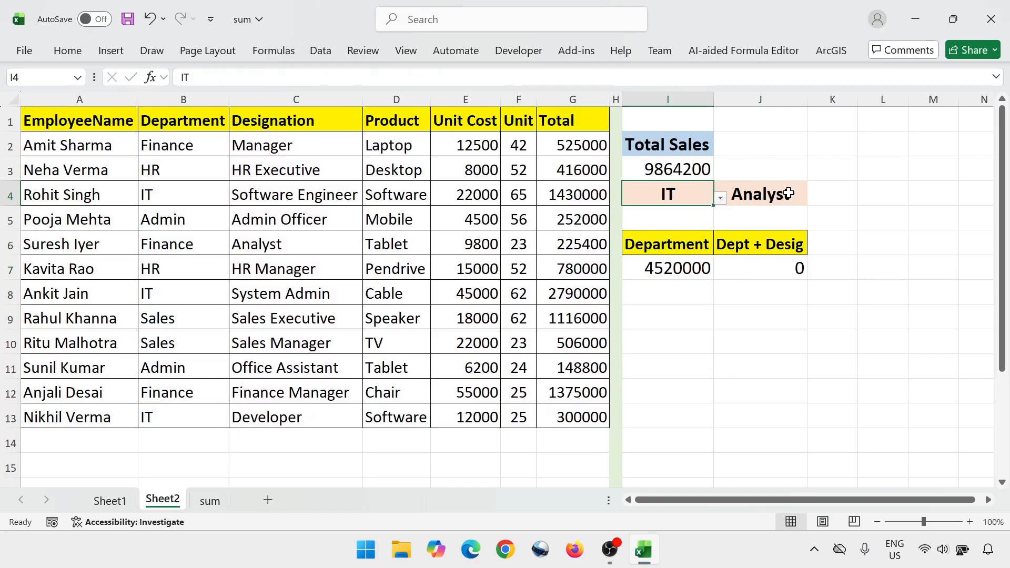
pyautogui.click(790, 190)
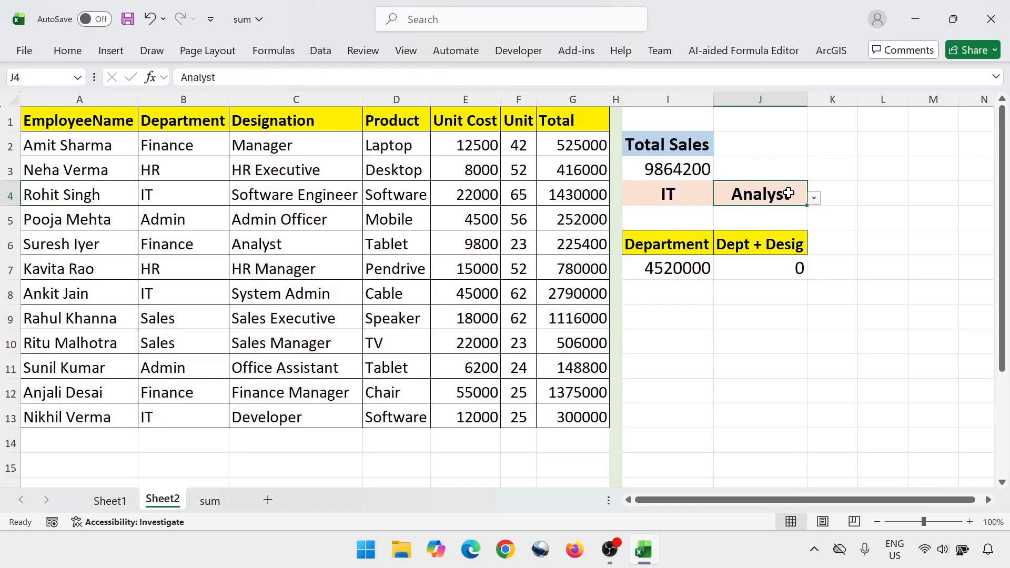
pyautogui.click(345, 195)
pyautogui.click(779, 195)
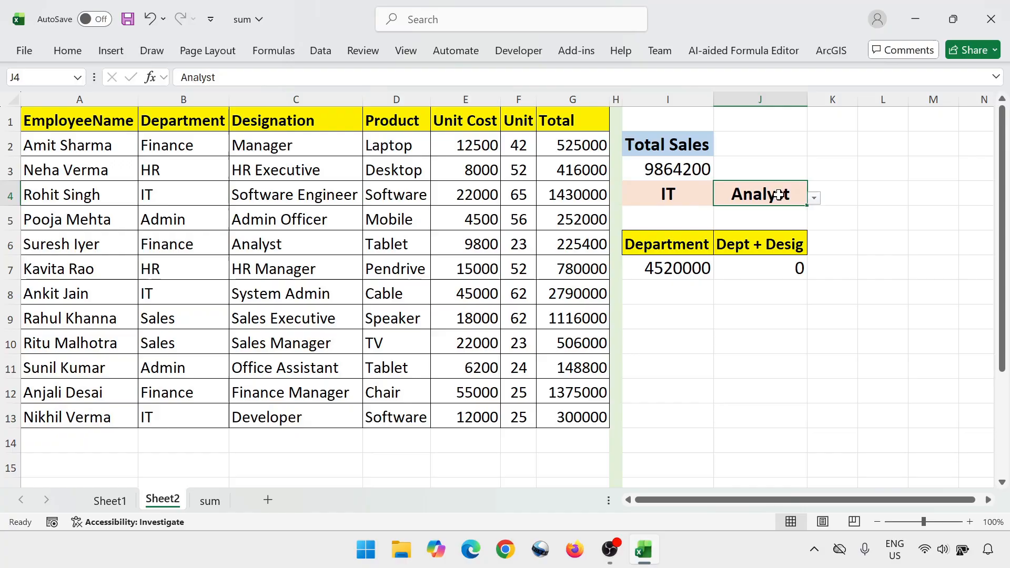
pyautogui.click(815, 197)
pyautogui.click(766, 241)
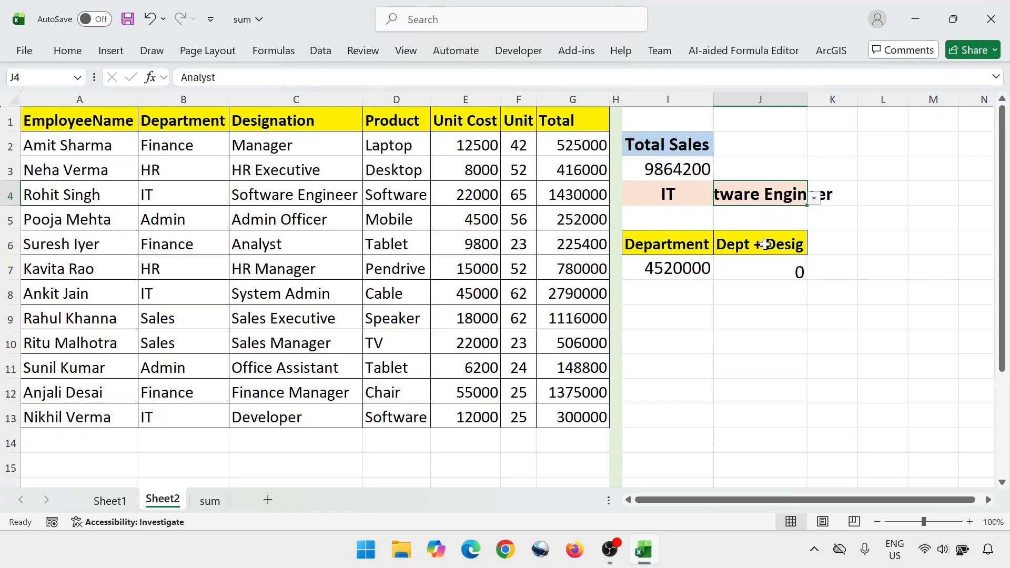
# Compare the J7 result with the Software Engineer's total in G4, and autofit column J's width
pyautogui.click(769, 267)
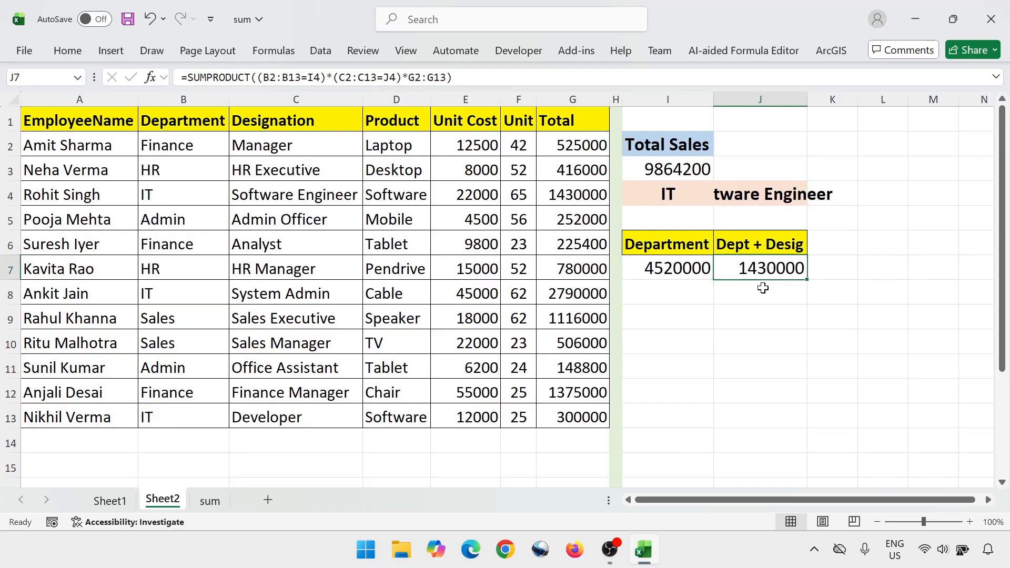
pyautogui.click(587, 198)
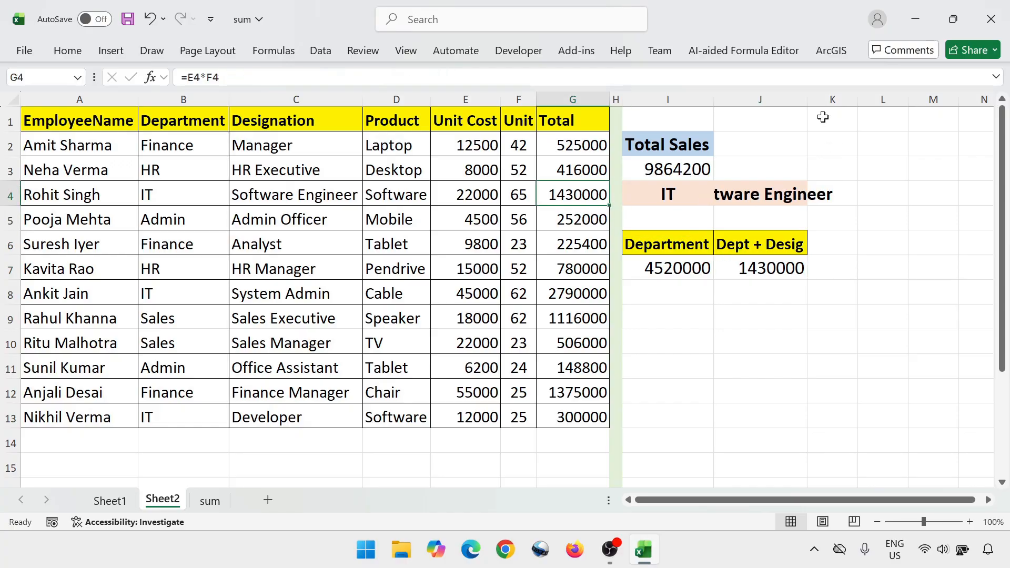
pyautogui.doubleClick(808, 100)
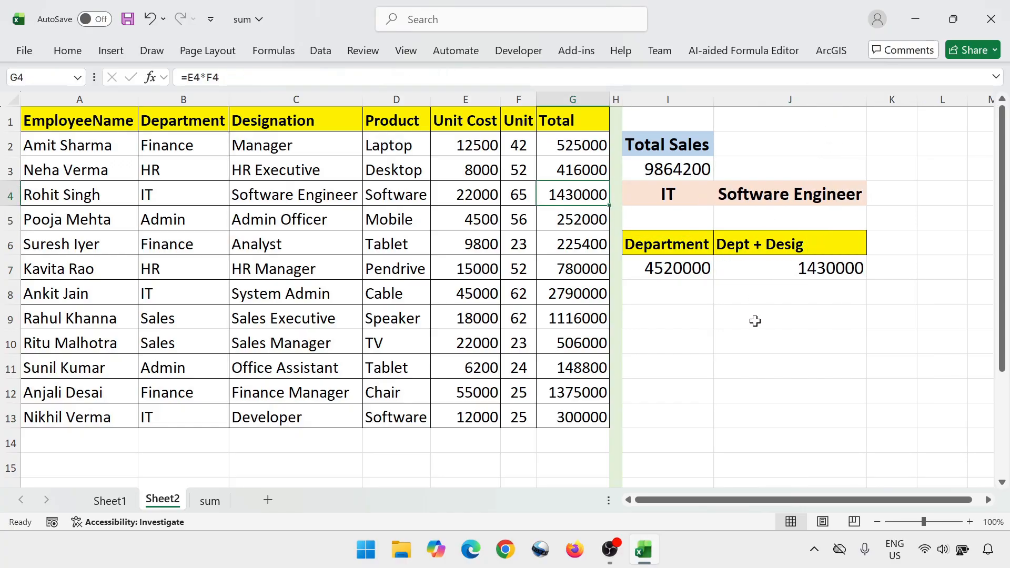